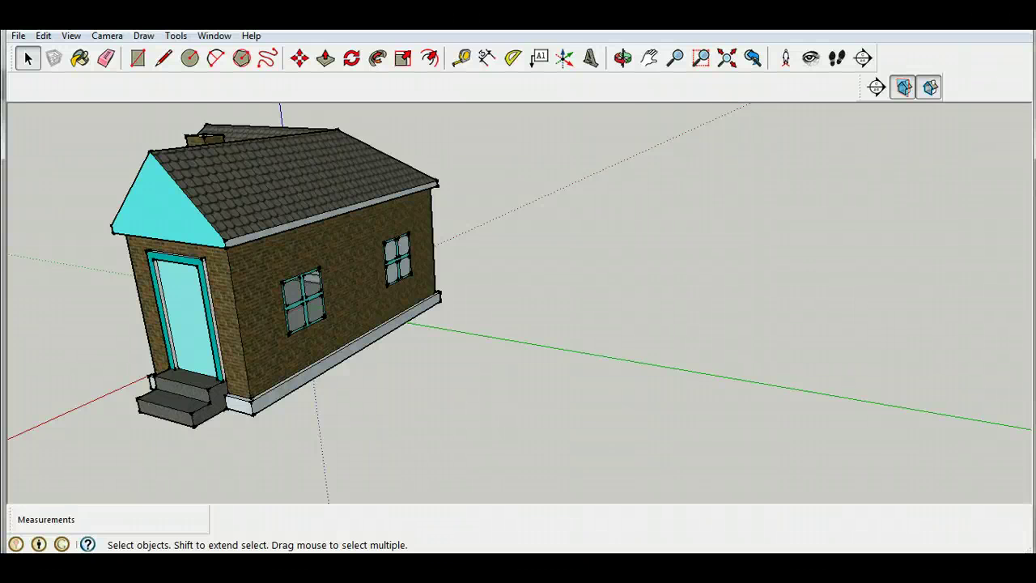
Step: Examine the house from outside and look through the side window at the interior floor and walls
click(623, 58)
drag(169, 289, 193, 280)
click(300, 278)
click(335, 275)
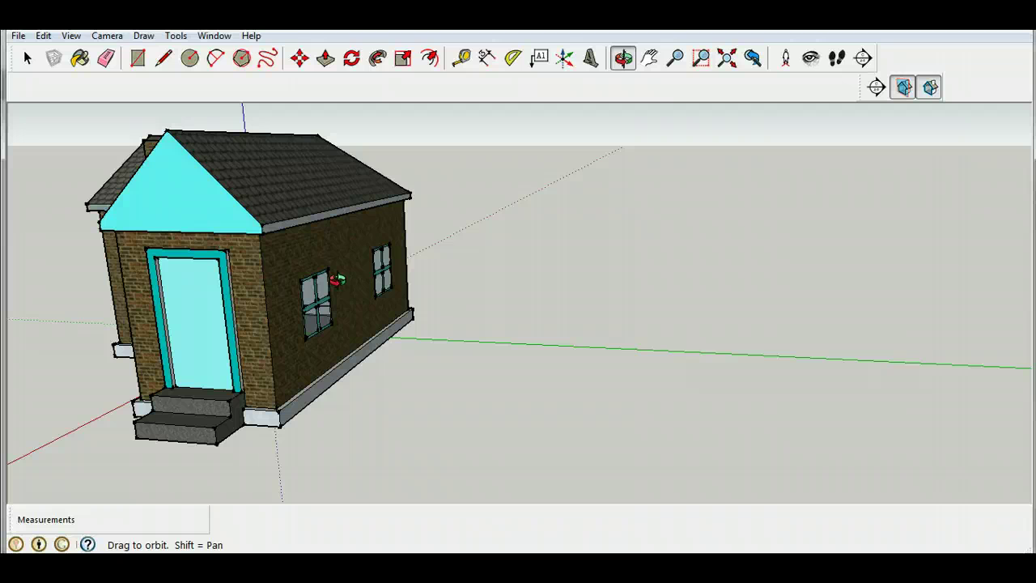
click(331, 278)
drag(321, 294, 299, 298)
scroll(299, 298, up, 10)
scroll(302, 298, up, 8)
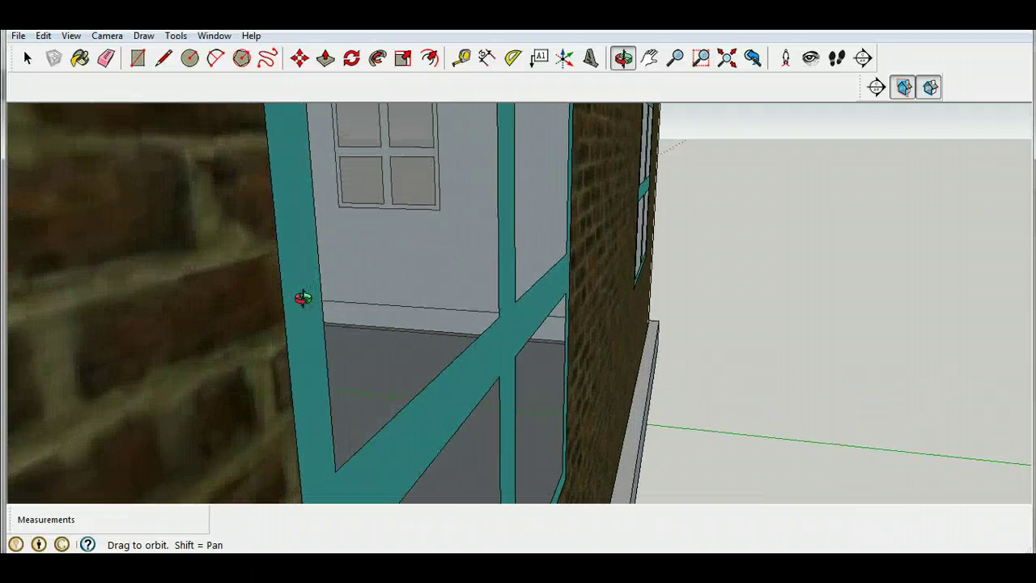
scroll(300, 297, up, 5)
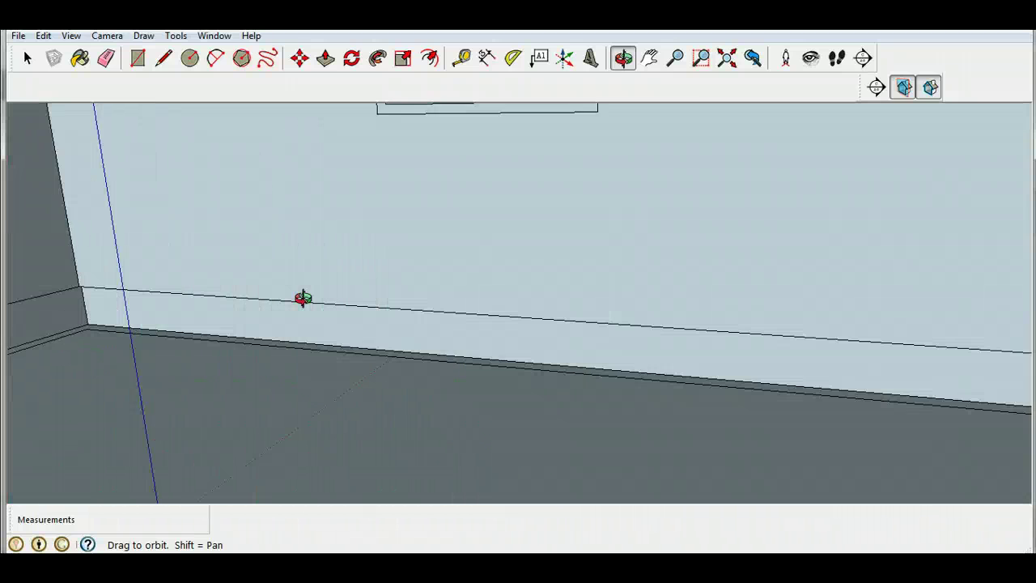
drag(186, 236, 316, 236)
scroll(320, 237, down, 3)
scroll(350, 247, down, 5)
scroll(354, 255, down, 3)
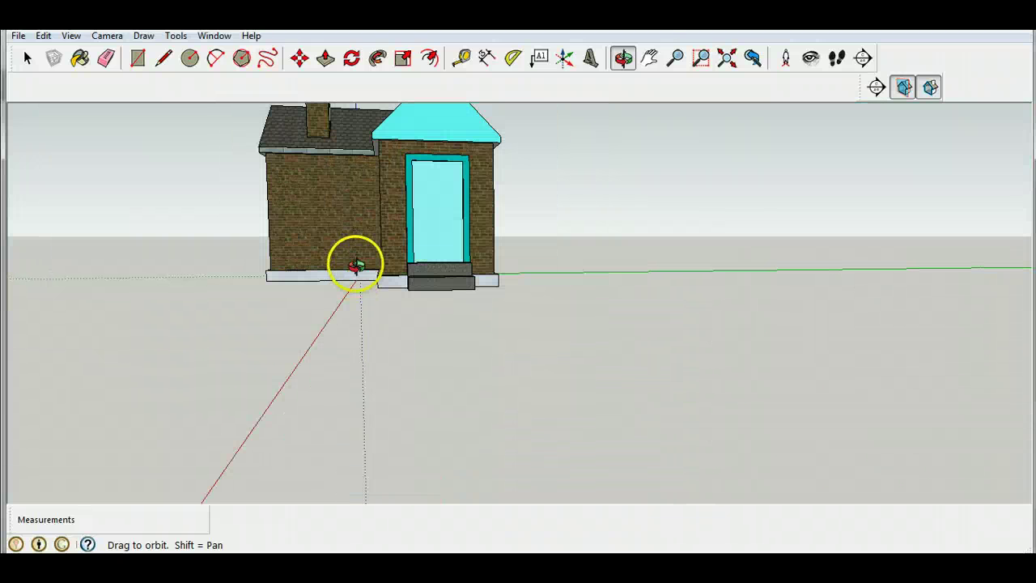
Step: Hide the long brick side wall together with its two windows to open up the interior
drag(520, 180, 238, 165)
drag(562, 178, 502, 201)
scroll(502, 201, up, 3)
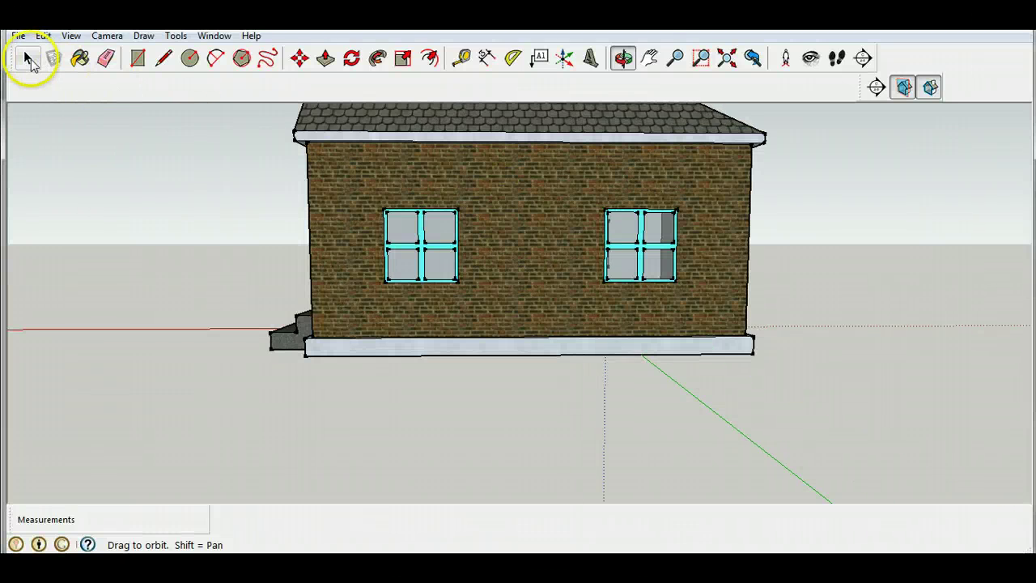
click(27, 58)
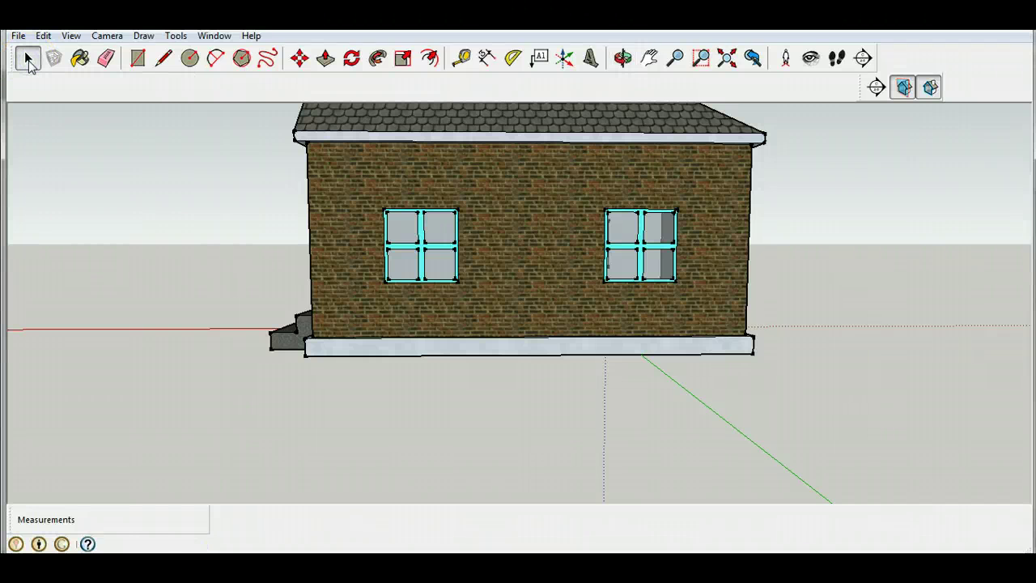
click(411, 172)
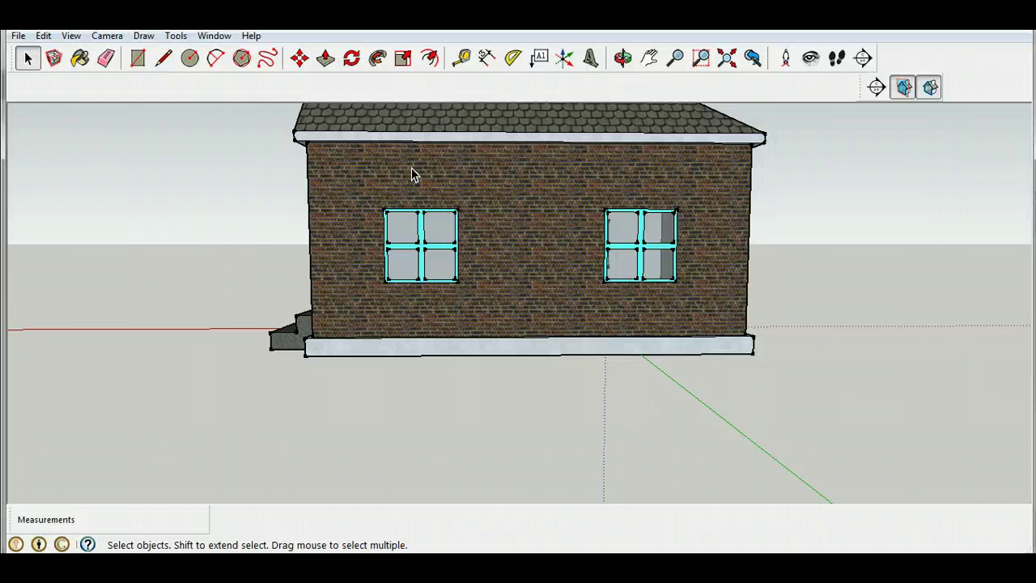
click(361, 179)
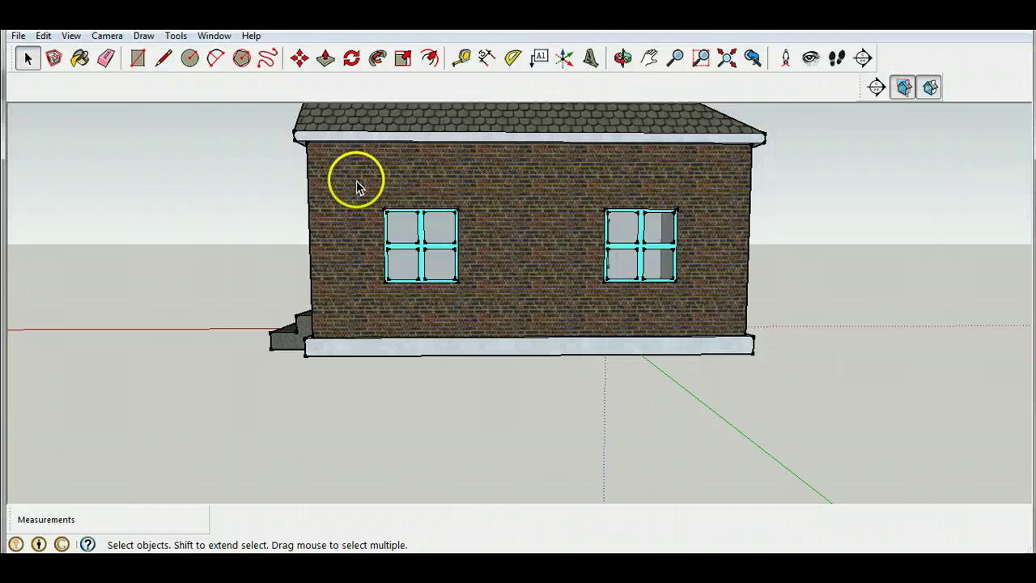
drag(356, 179, 708, 322)
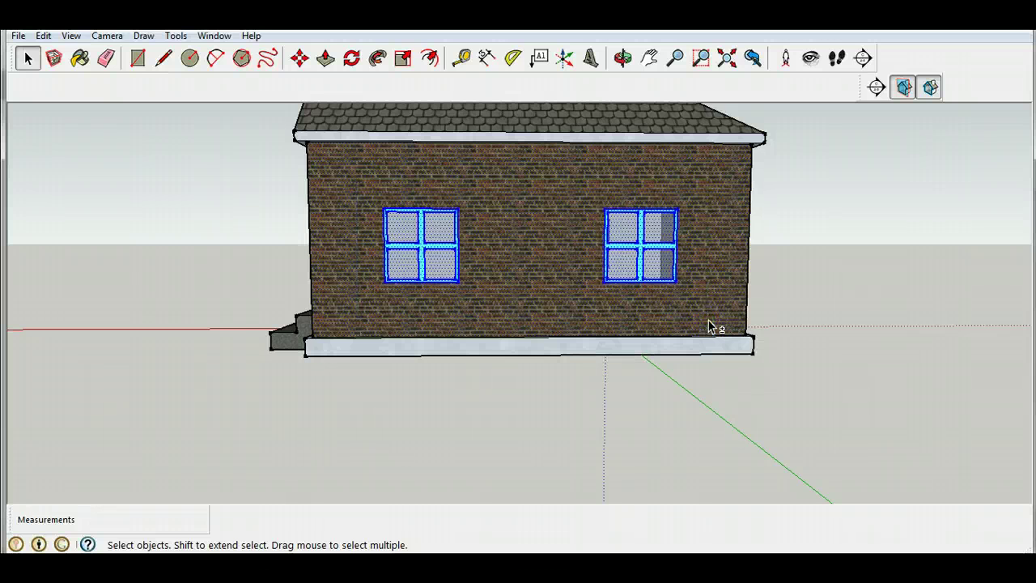
click(43, 35)
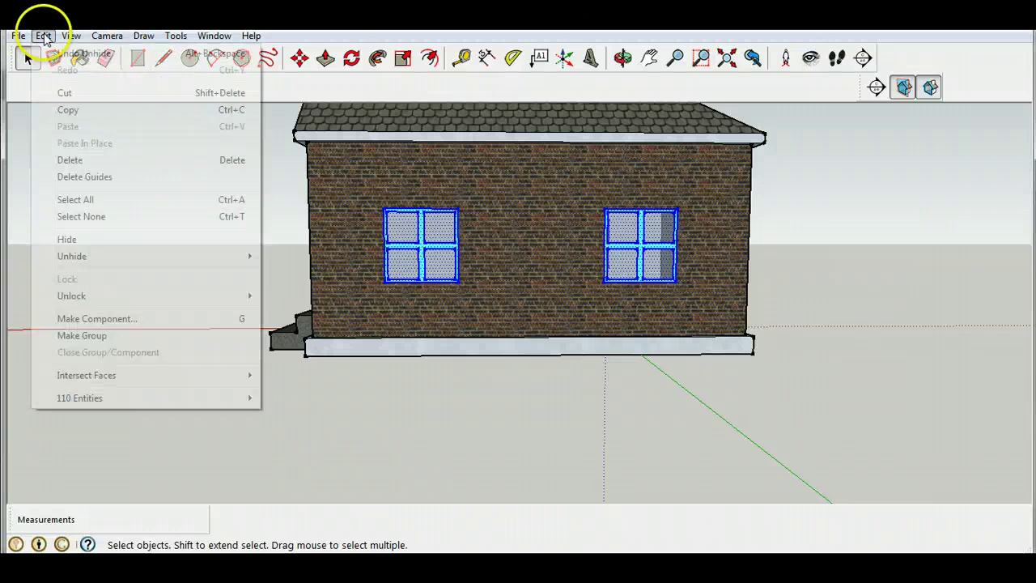
click(84, 239)
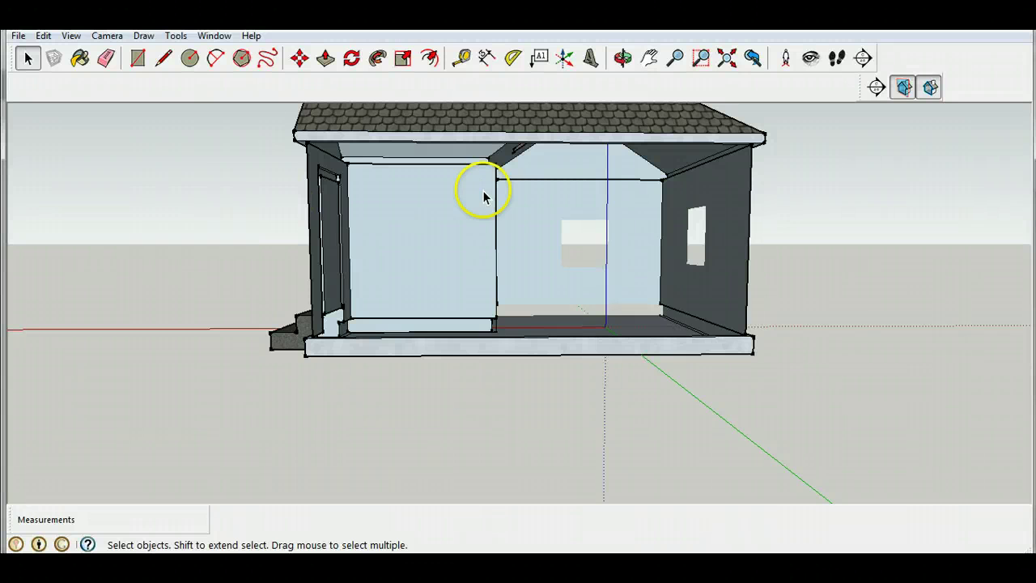
Step: Examine the exposed interior, including the floor edges, the inner wall corner and the underside of the roof
click(623, 57)
drag(527, 161, 454, 296)
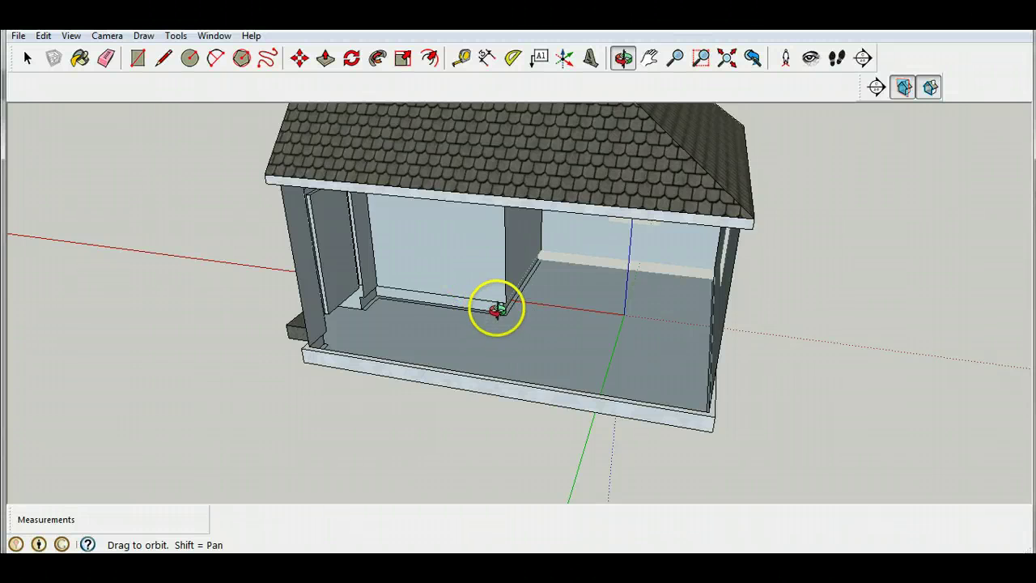
scroll(525, 310, up, 6)
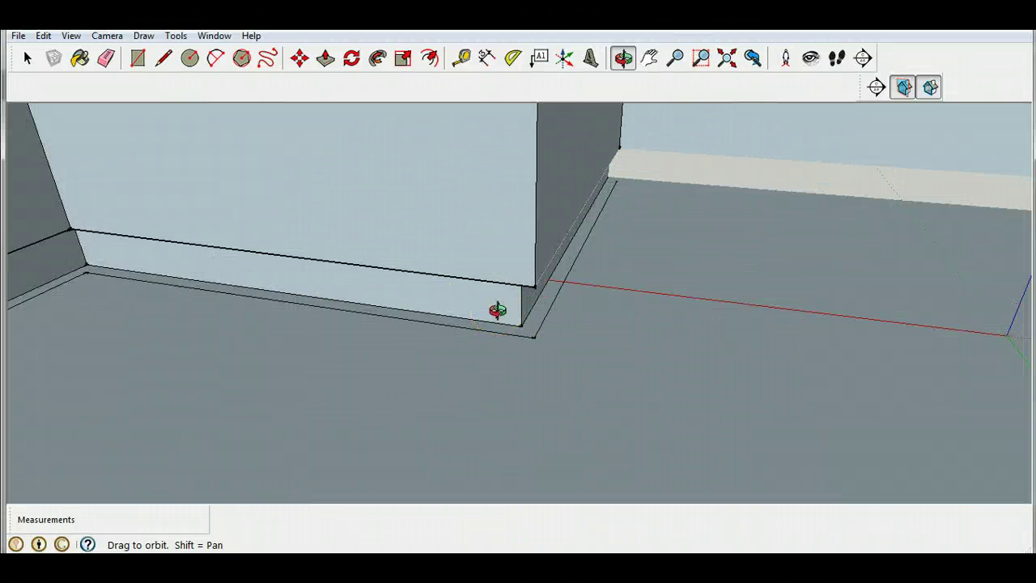
drag(497, 310, 437, 138)
scroll(497, 310, down, 4)
scroll(438, 140, up, 3)
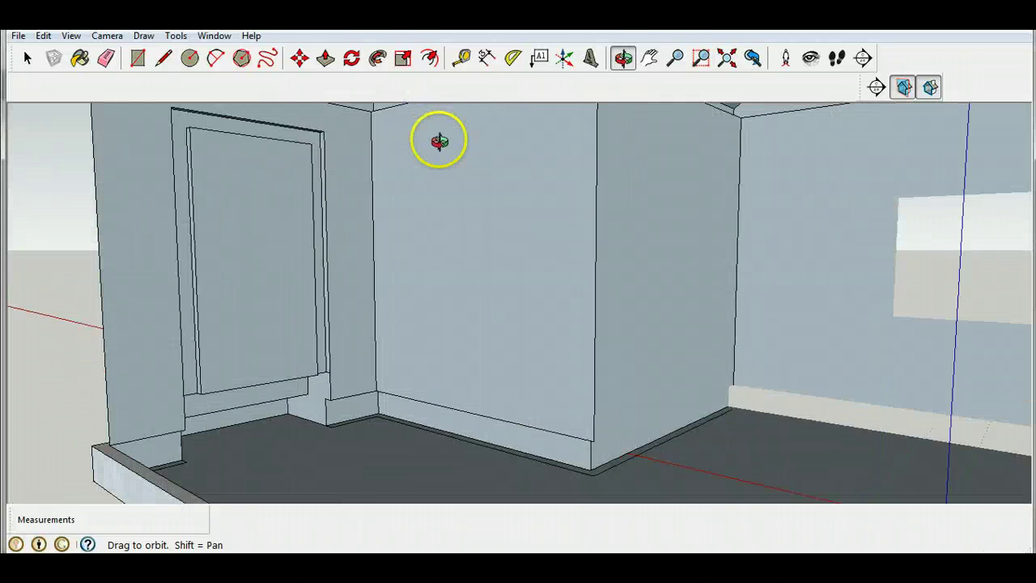
click(649, 57)
drag(511, 188, 500, 237)
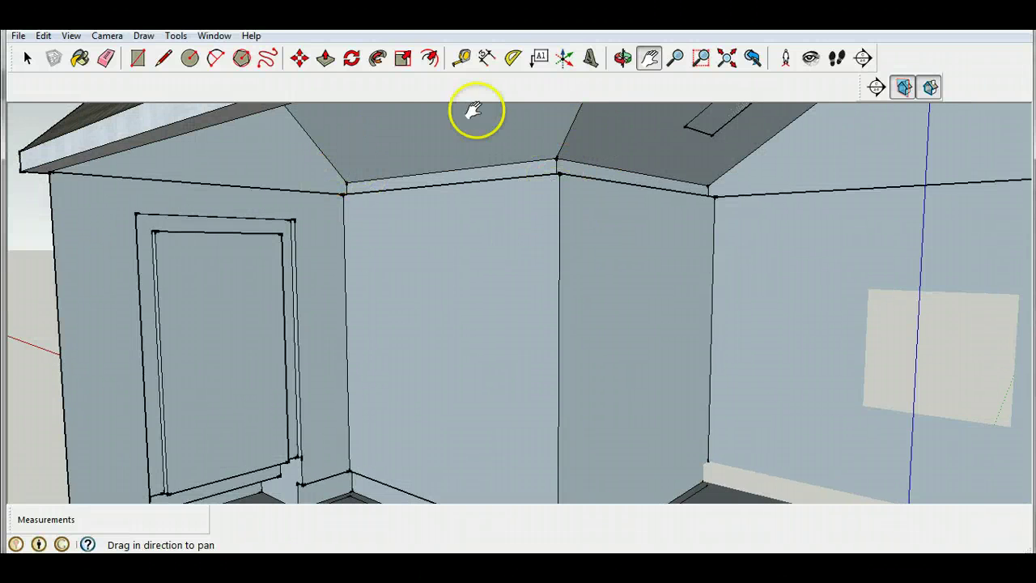
scroll(470, 196, down, 5)
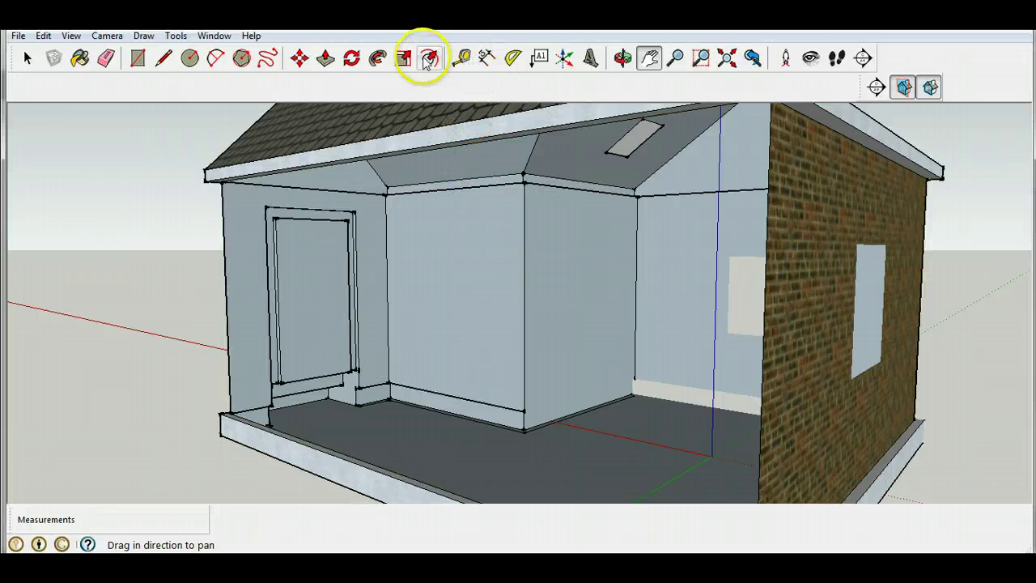
Step: Draw a 9' line along the base of the door wall from the inner corner to the open side, closing a floor face
click(623, 57)
drag(463, 227, 581, 260)
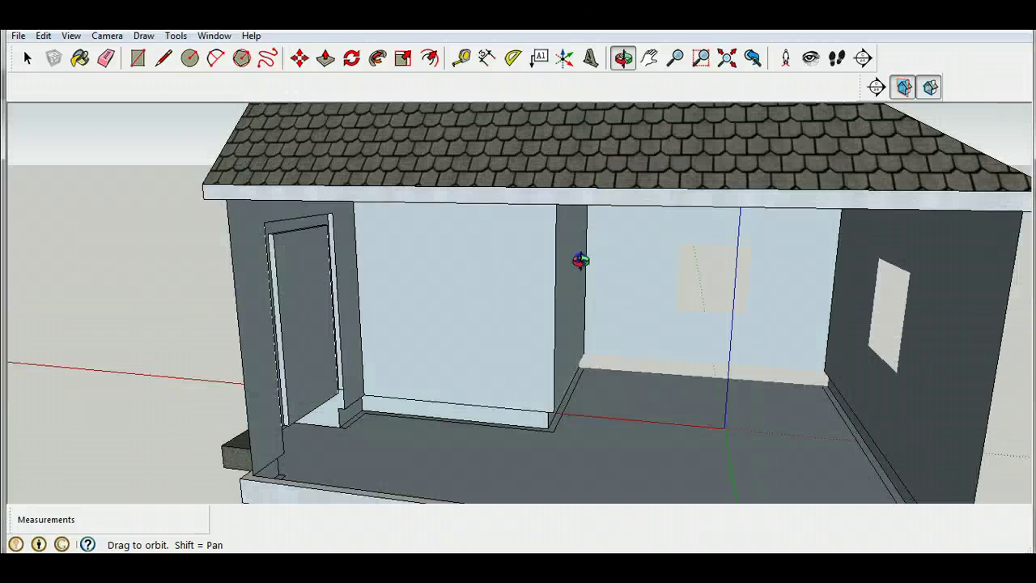
drag(527, 315, 526, 324)
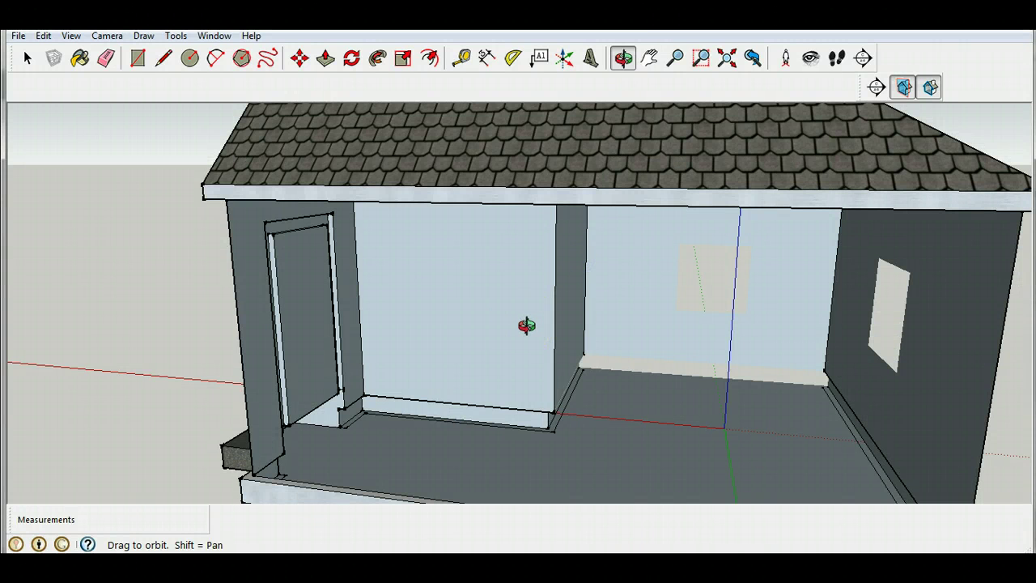
click(164, 59)
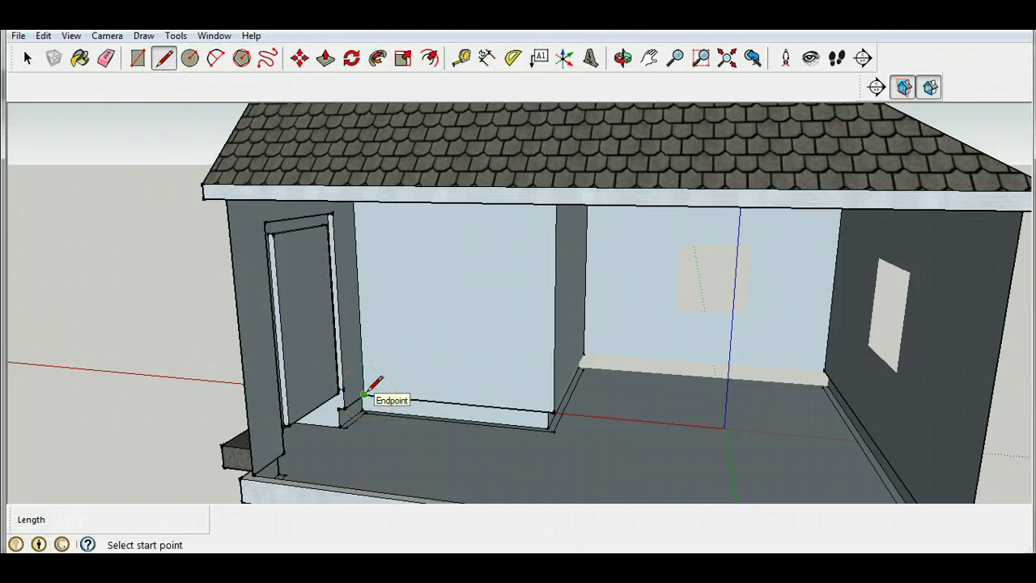
drag(364, 395, 254, 476)
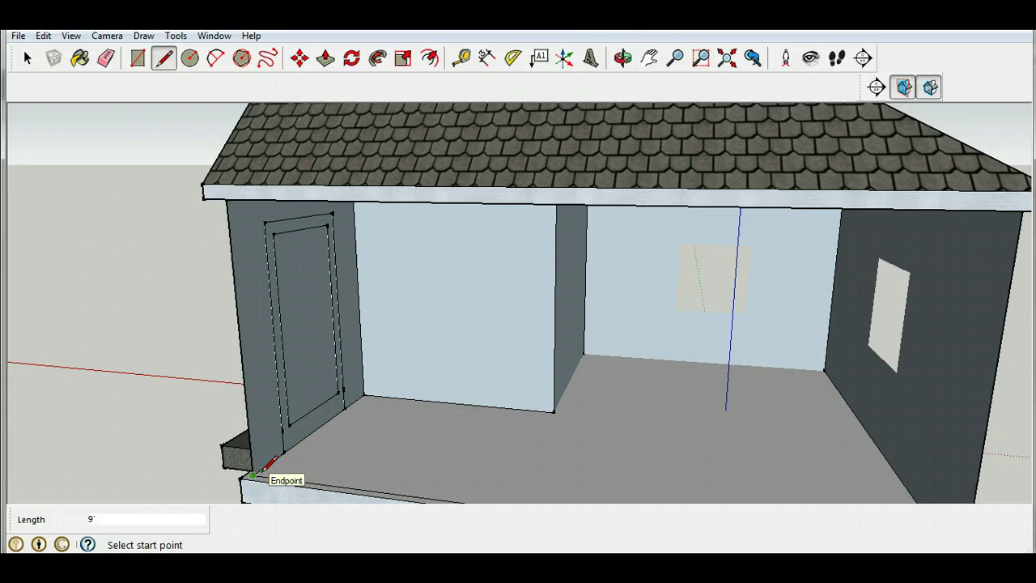
Step: Draw a 9' line along the top of the door wall from the inner corner to the open side, closing a ceiling face
click(623, 58)
drag(598, 340, 445, 266)
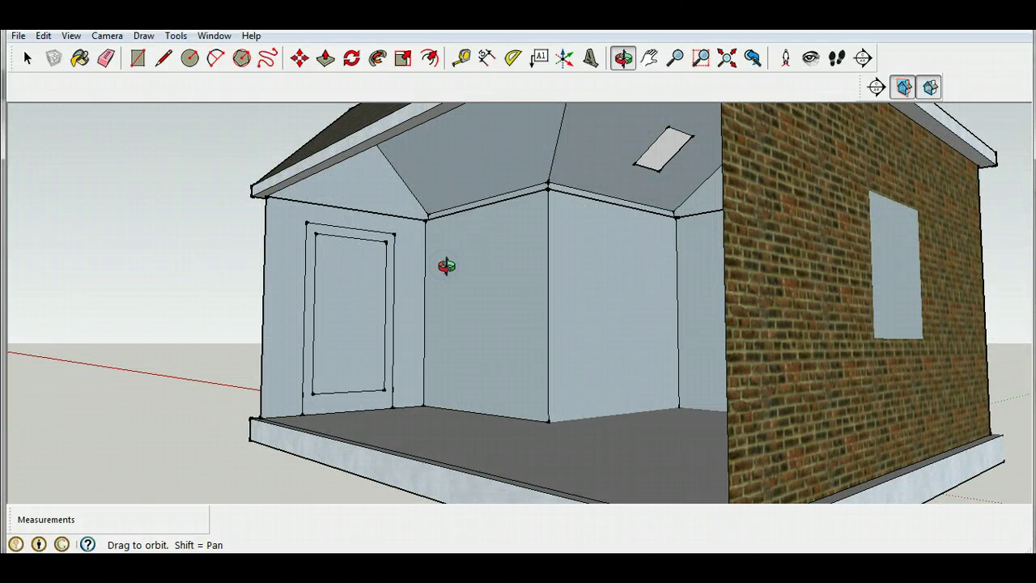
click(163, 58)
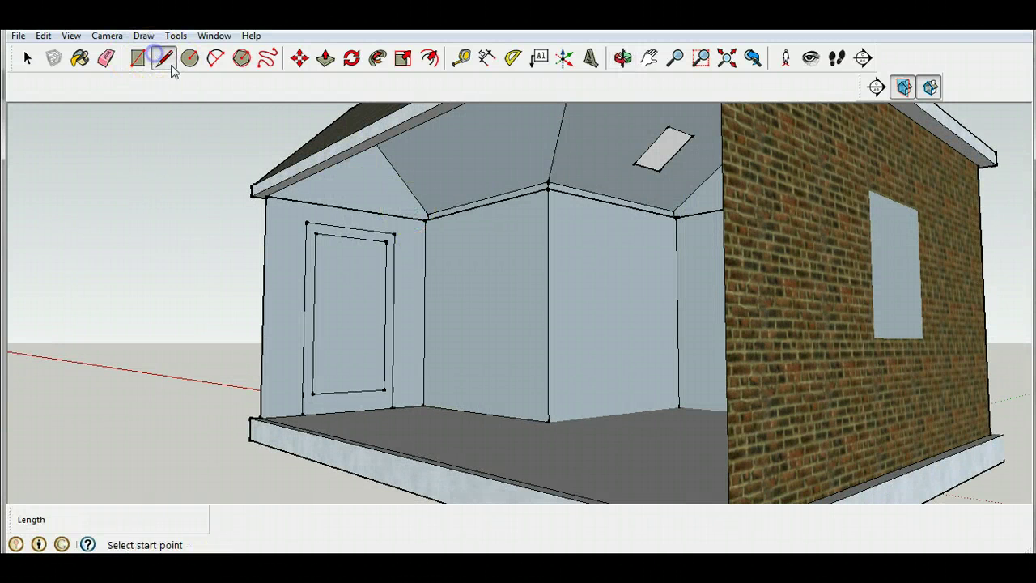
click(423, 220)
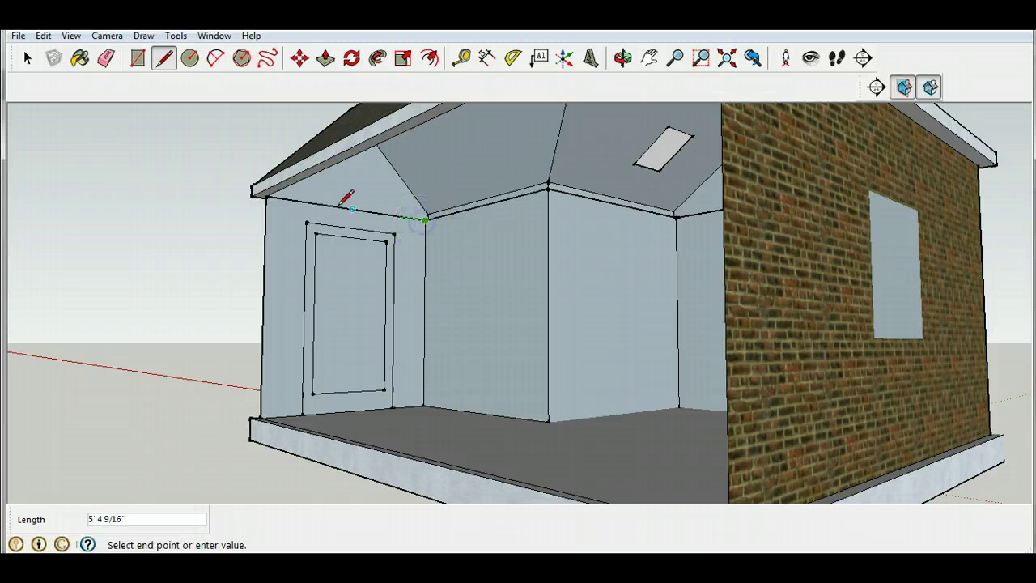
click(264, 198)
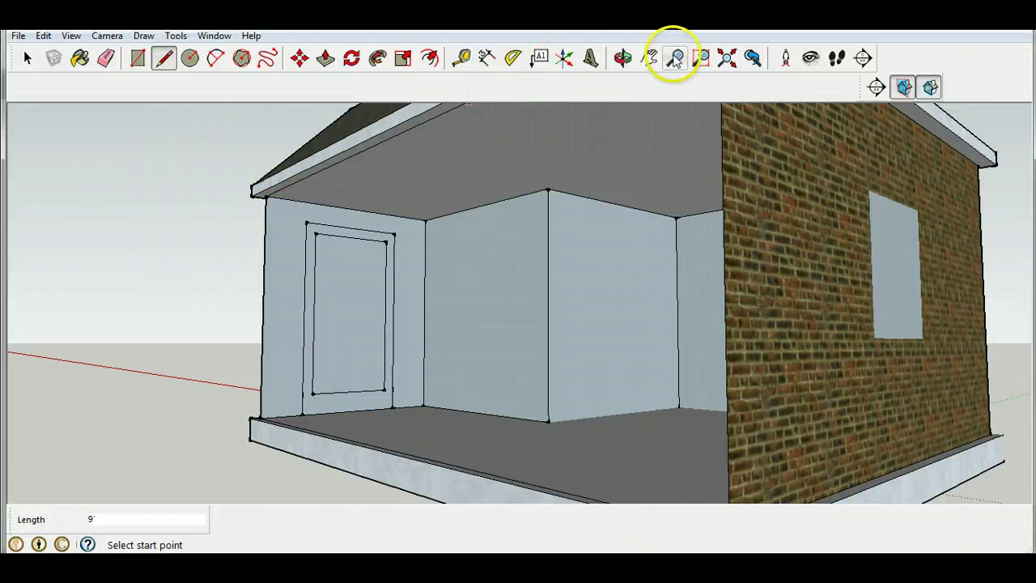
Step: Place a guide line across the floor through the protruding inner wall corner, extending that wall's direction to the open side's edge
click(621, 59)
drag(491, 264, 689, 287)
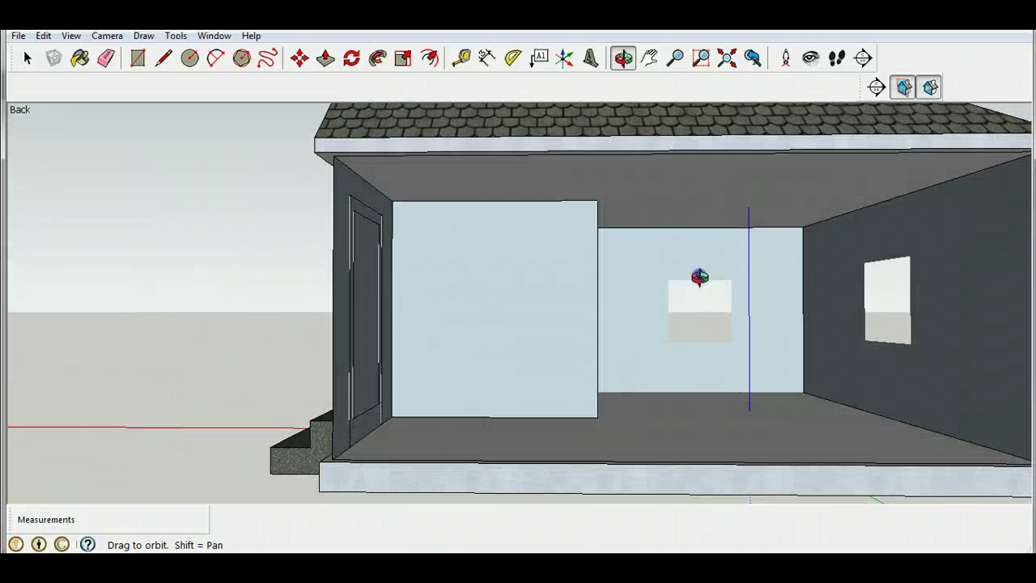
click(657, 165)
drag(650, 250, 705, 303)
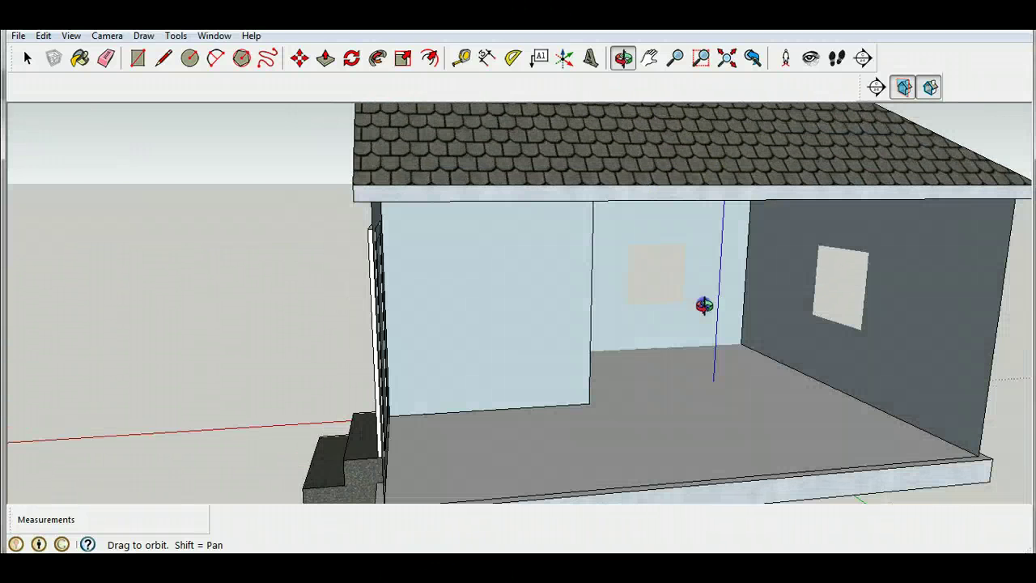
click(691, 478)
click(548, 443)
click(630, 446)
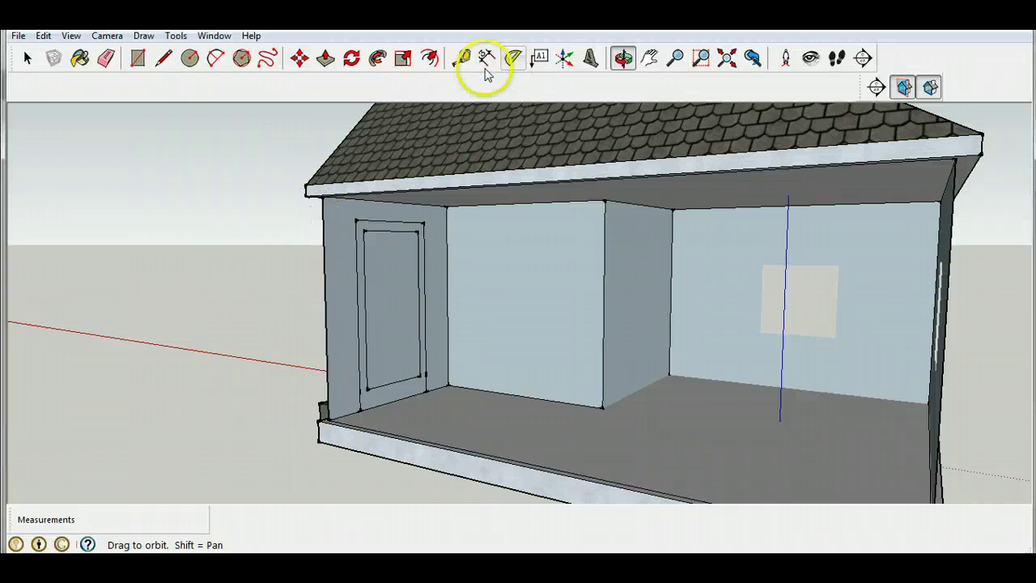
click(460, 58)
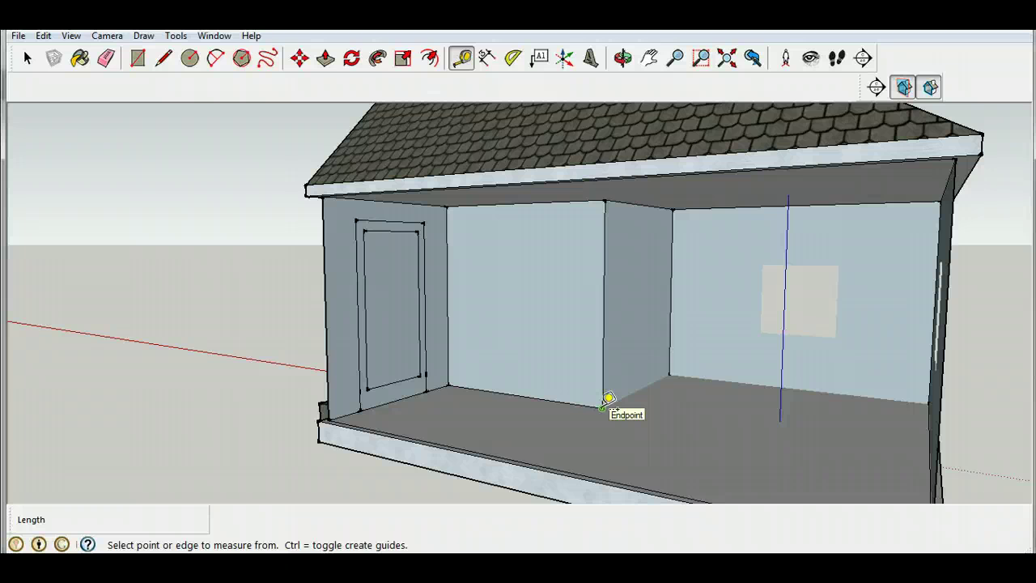
click(603, 404)
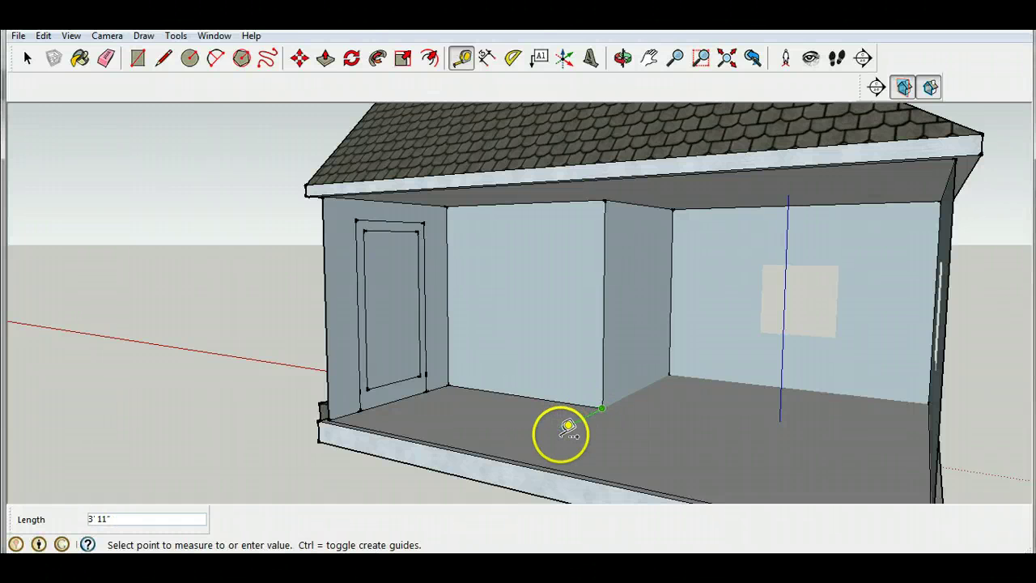
click(517, 448)
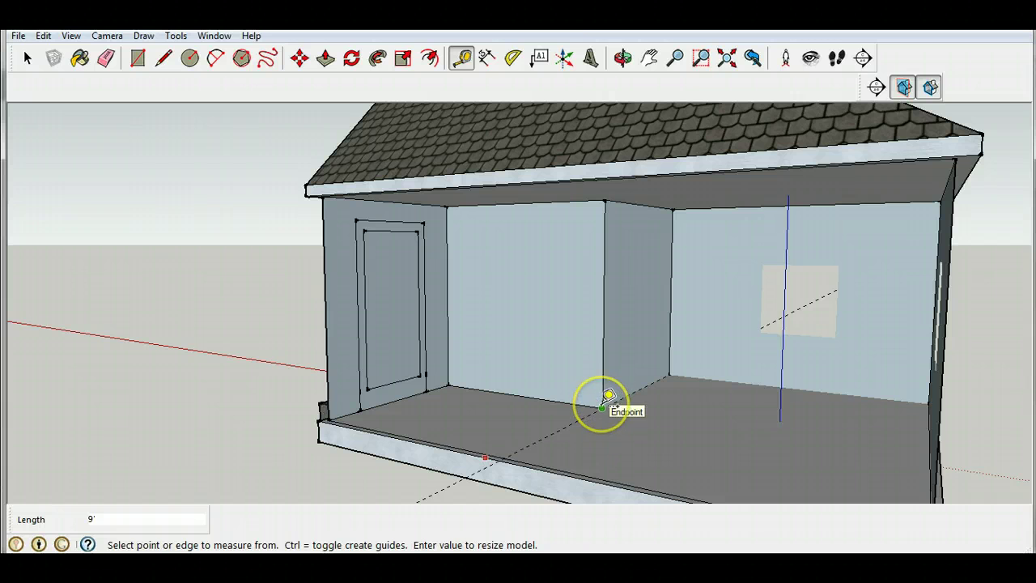
drag(603, 406, 526, 445)
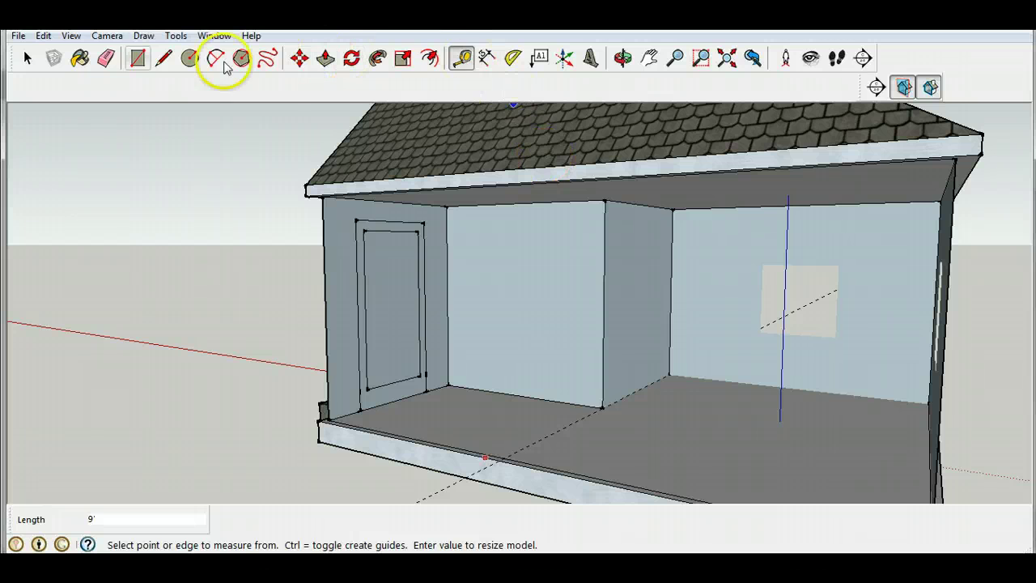
Step: Draw a 10' 6" by 9' rectangle as a partition wall from the inner wall's top corner to the guide at the floor's open edge
click(138, 58)
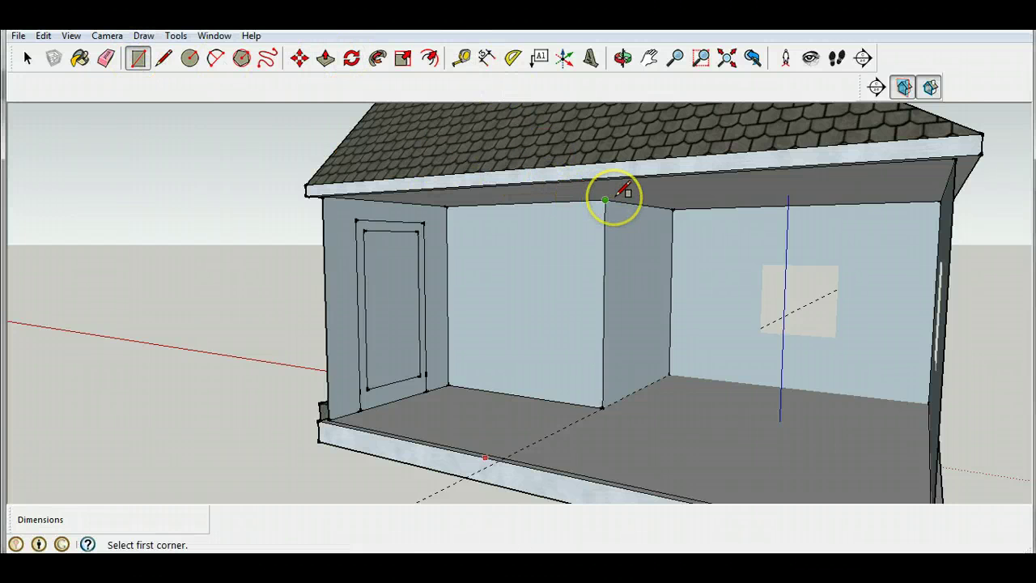
drag(618, 195, 504, 458)
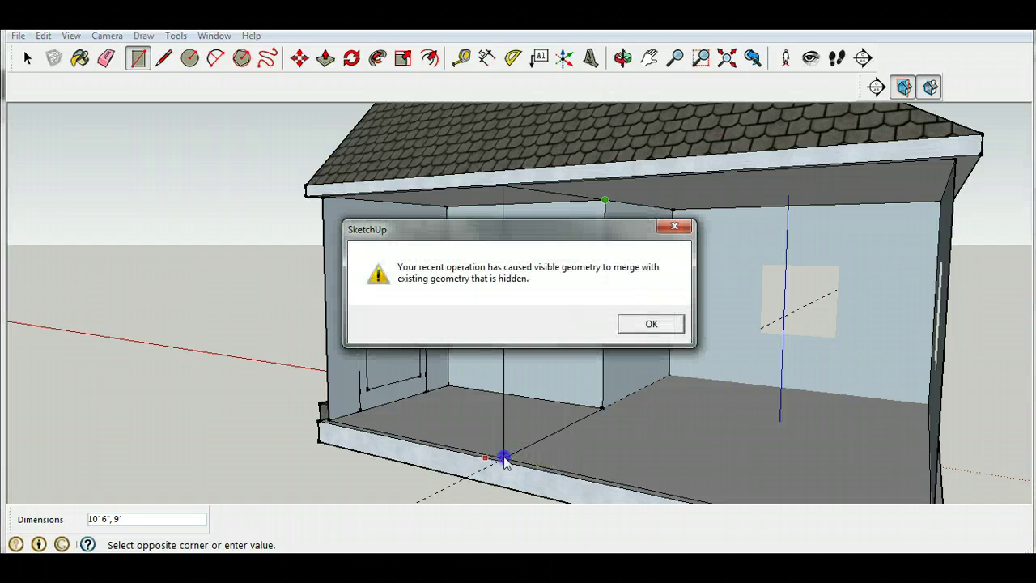
key(Return)
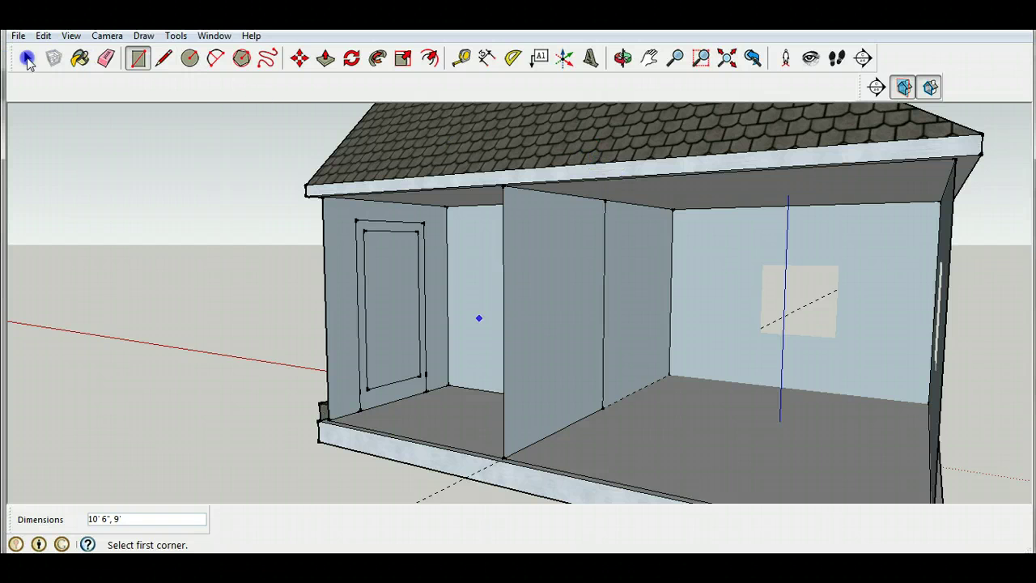
click(623, 57)
mouse_move(574, 243)
mouse_down()
mouse_move(443, 255)
mouse_move(453, 260)
mouse_move(451, 247)
mouse_move(421, 243)
mouse_move(497, 250)
mouse_move(483, 253)
mouse_up()
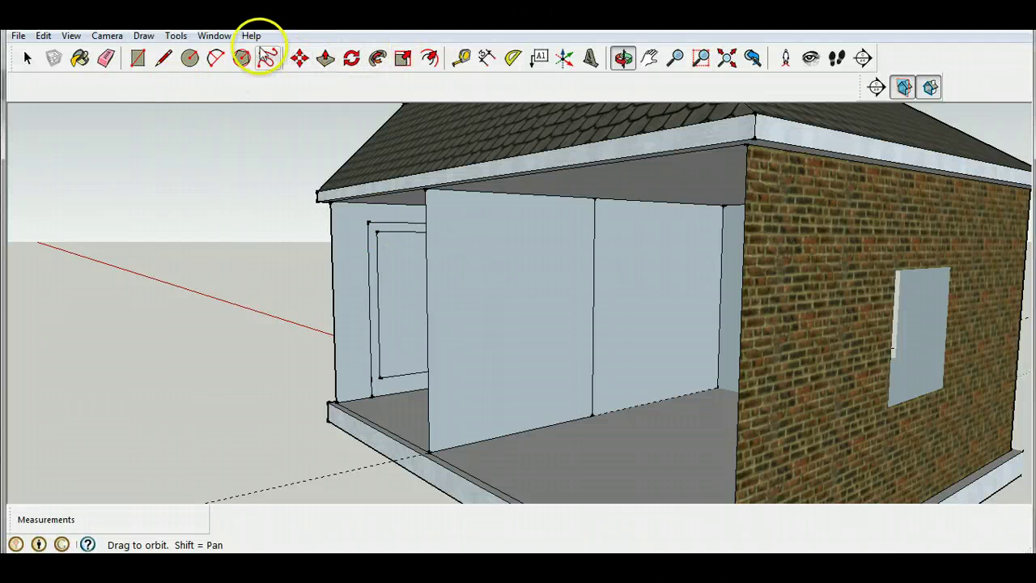
Step: Draw a 3' by 8' doorway rectangle on the partition wall, starting from its base edge near the existing inner wall
click(138, 59)
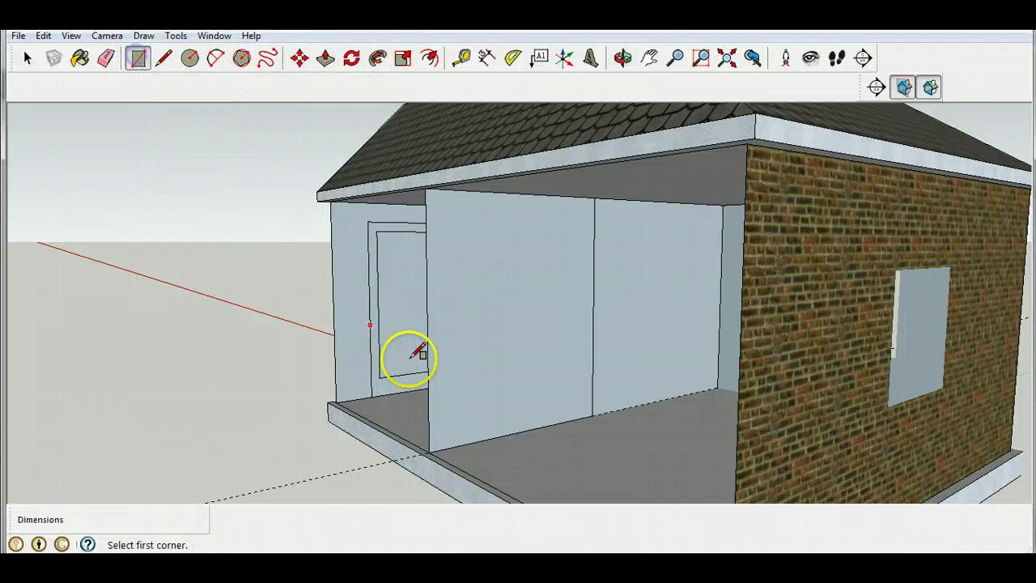
click(521, 430)
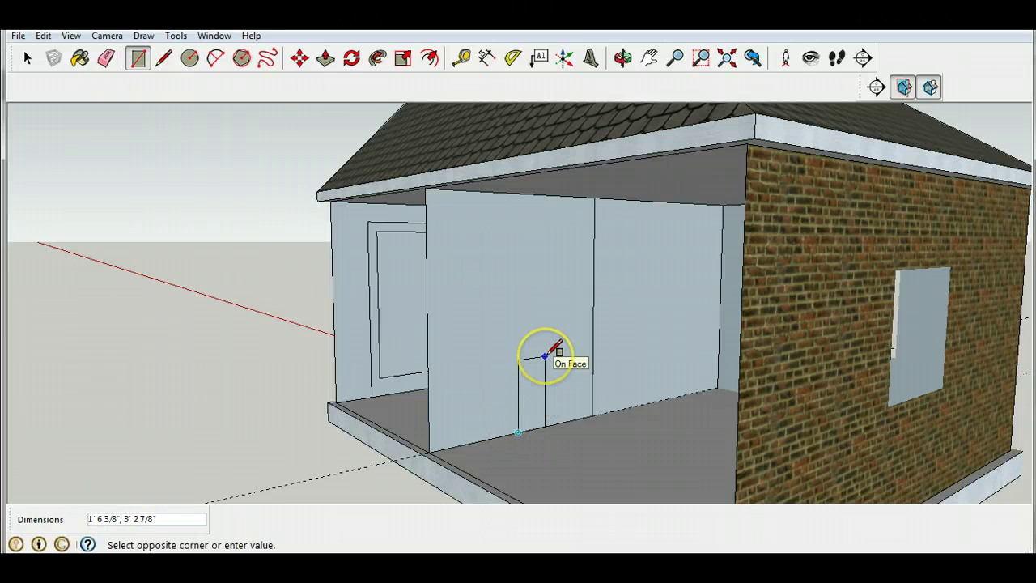
text(3',8')
key(Return)
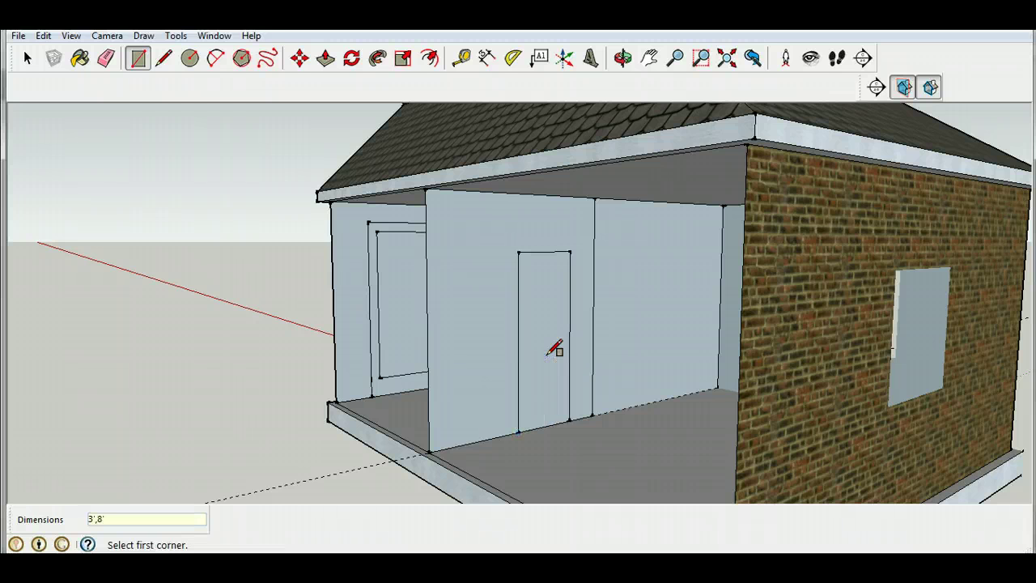
Step: Delete the doorway rectangle's face to cut an opening through the partition wall
click(27, 57)
click(530, 332)
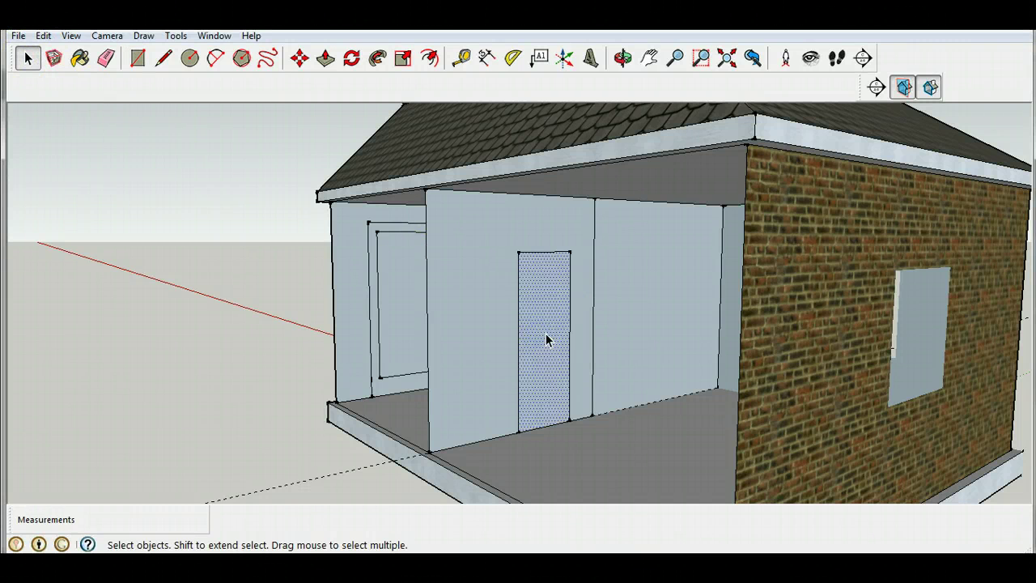
key(Delete)
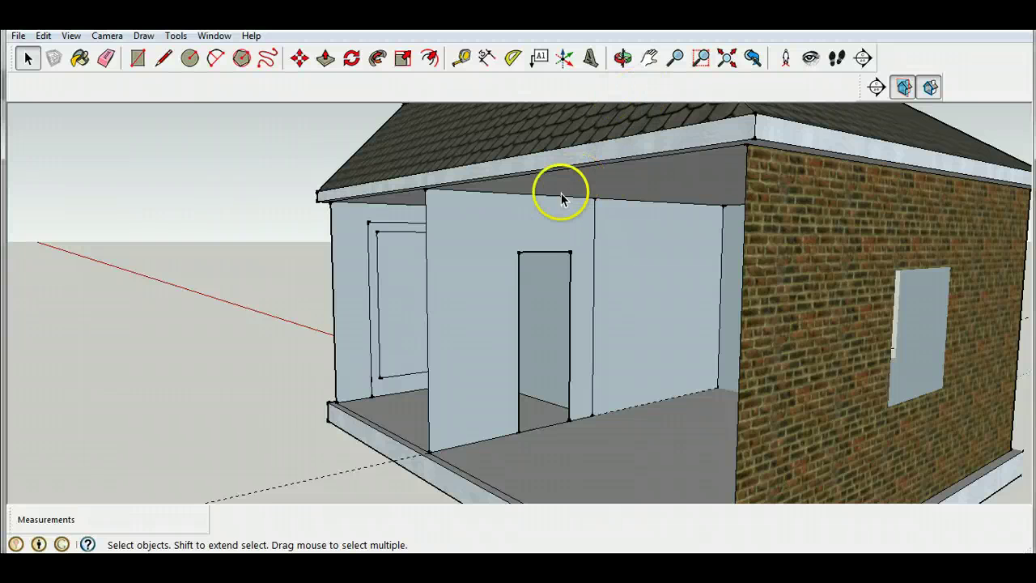
click(556, 398)
key(Delete)
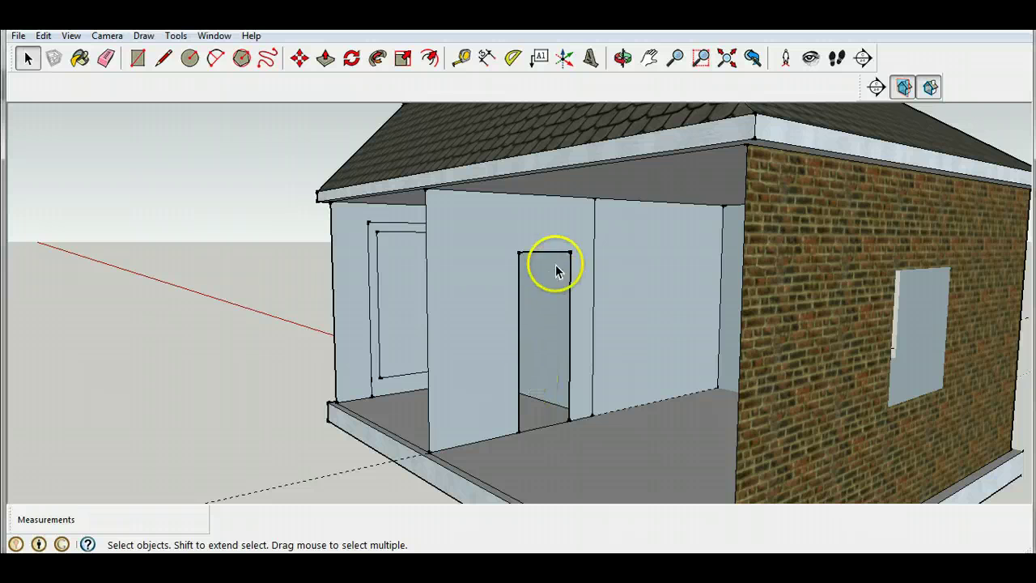
Step: Place a 9' guide line across the floor along the red axis, starting at the partition's inner base corner beside the doorway
click(622, 57)
drag(521, 287, 671, 292)
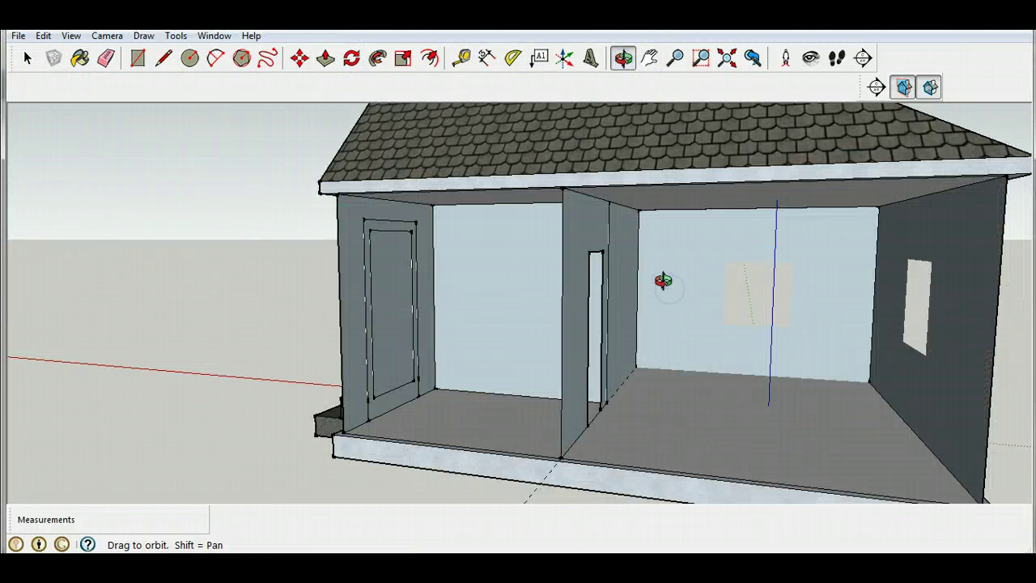
click(462, 56)
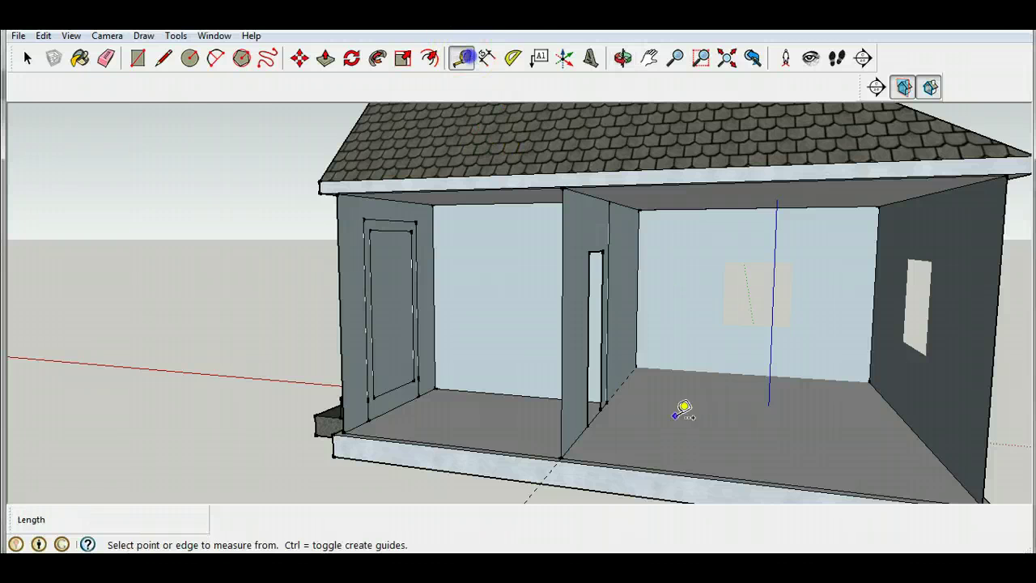
click(606, 404)
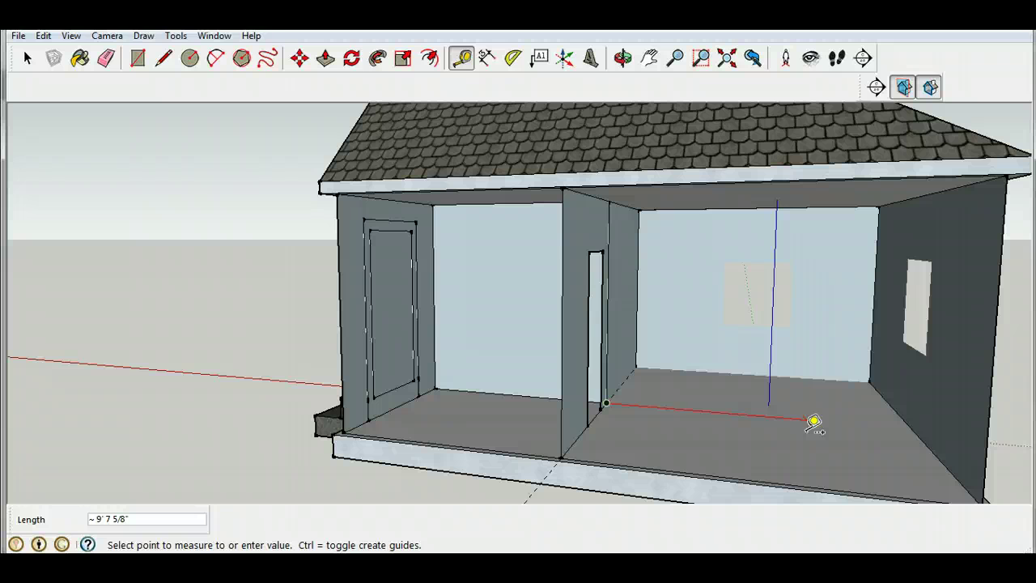
text(9')
key(Return)
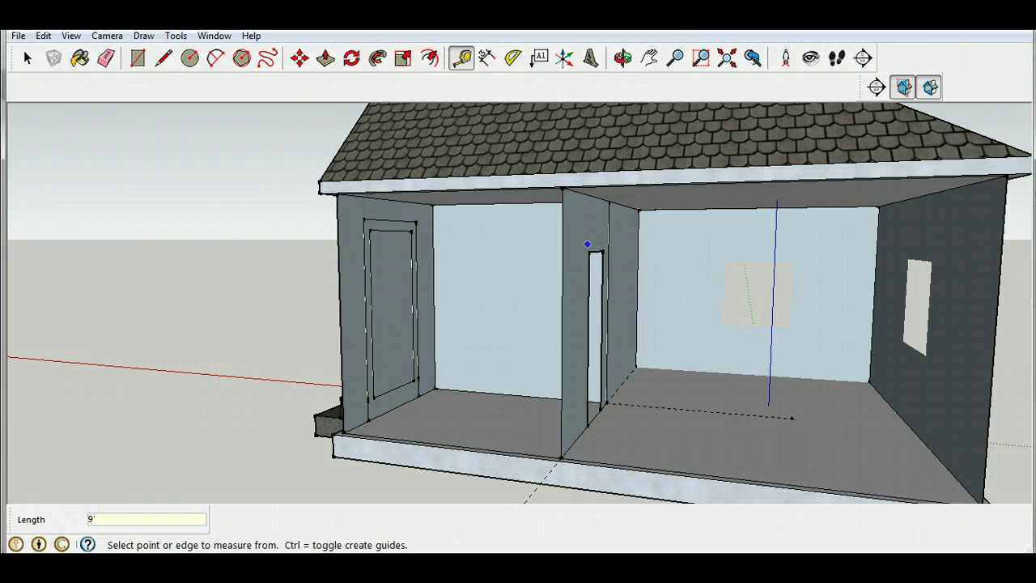
Step: Draw a 10' 6" by 9' rectangle as a second partition wall, from the first partition's inner top corner to the guide's end point
click(138, 56)
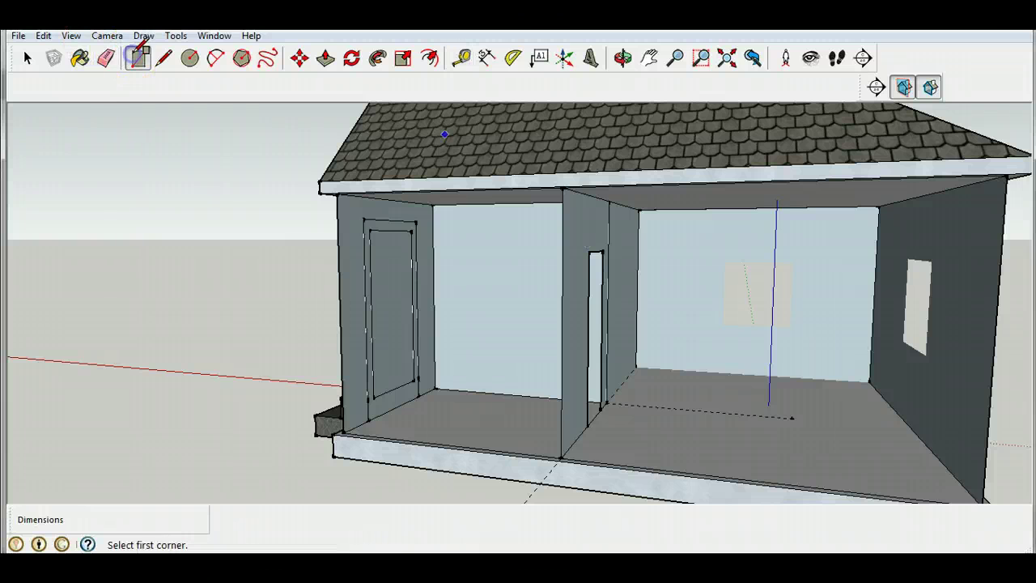
click(609, 200)
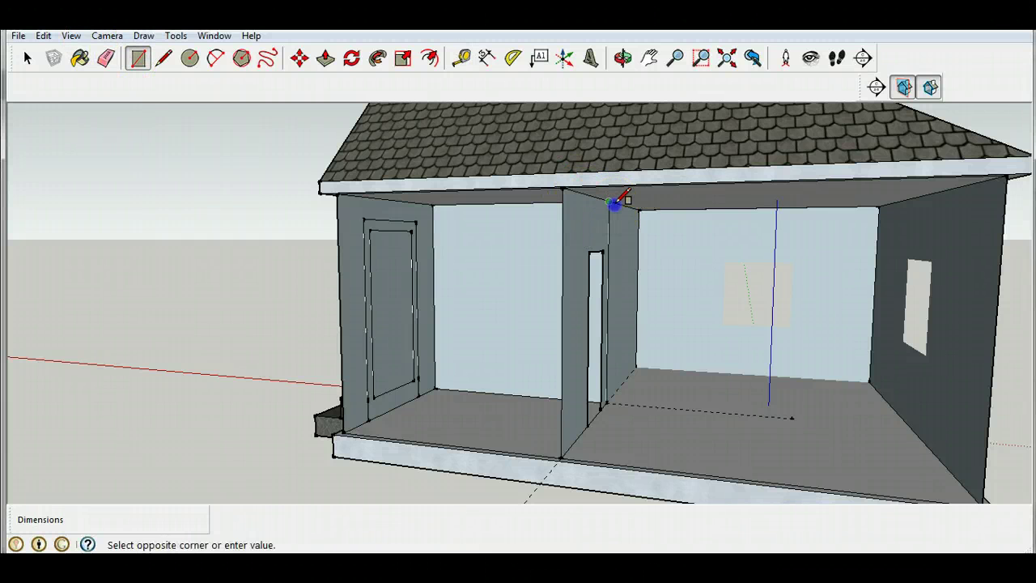
click(793, 418)
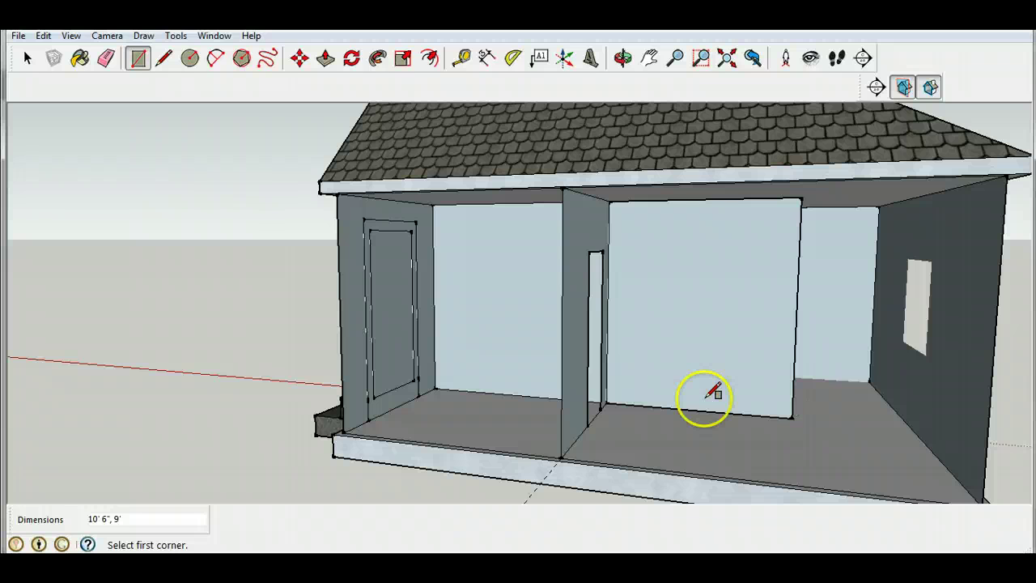
mouse_move(606, 402)
mouse_down()
mouse_move(793, 418)
mouse_move(594, 238)
mouse_move(607, 213)
mouse_move(795, 417)
mouse_up()
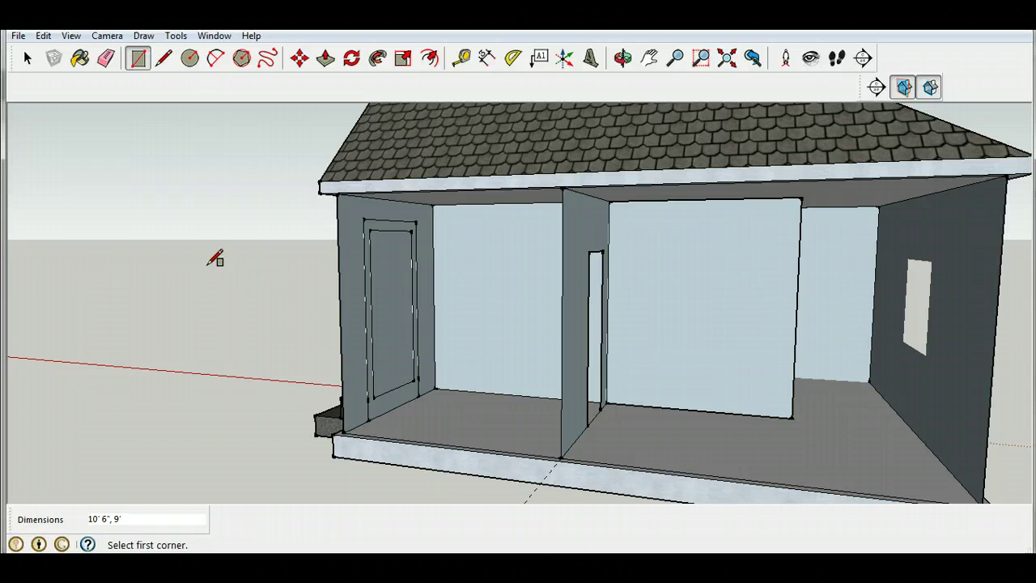
Step: Unhide the last hidden geometry on the open side of the house
middle_drag(214, 258, 174, 253)
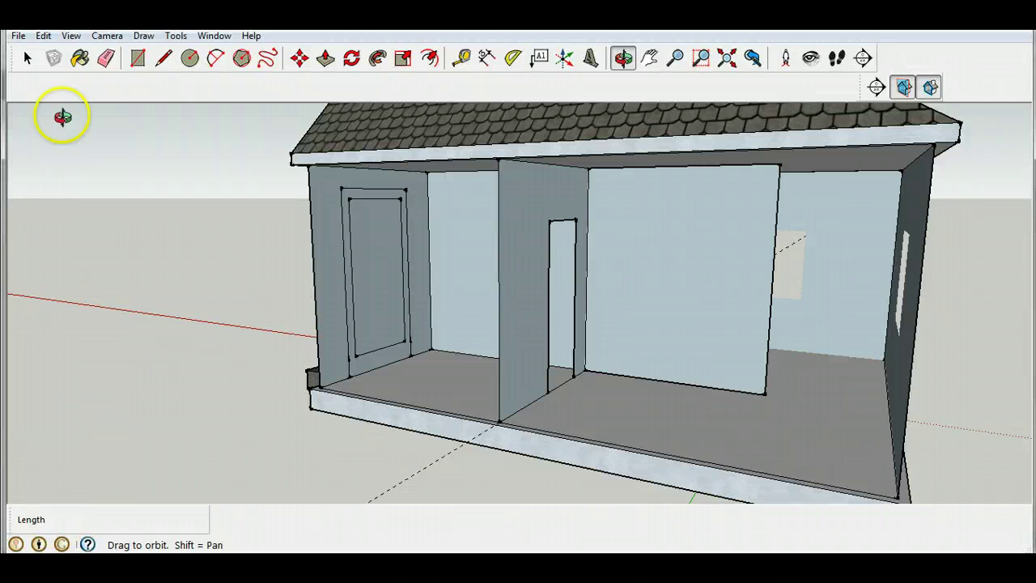
click(38, 36)
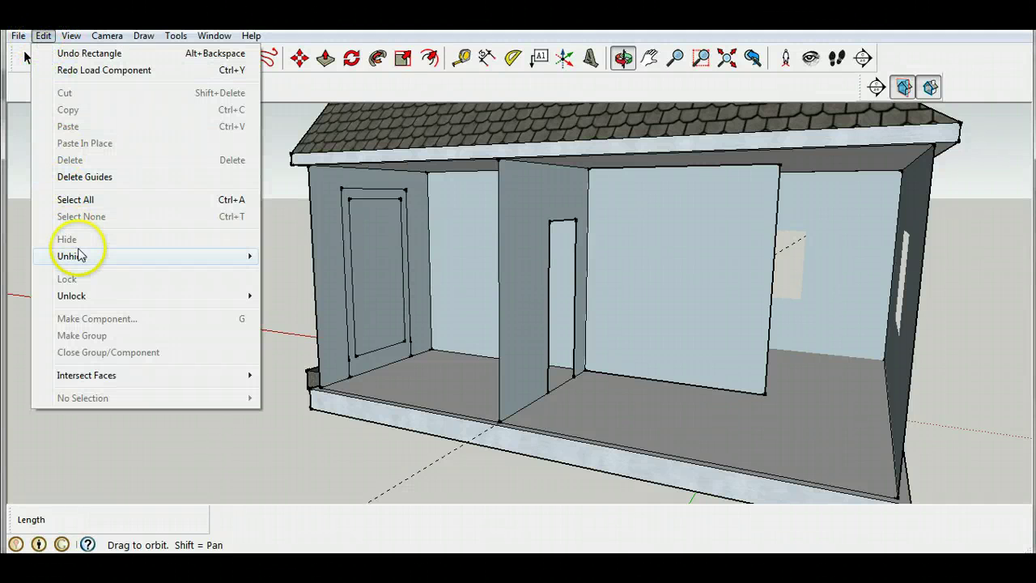
mouse_move(85, 258)
click(312, 273)
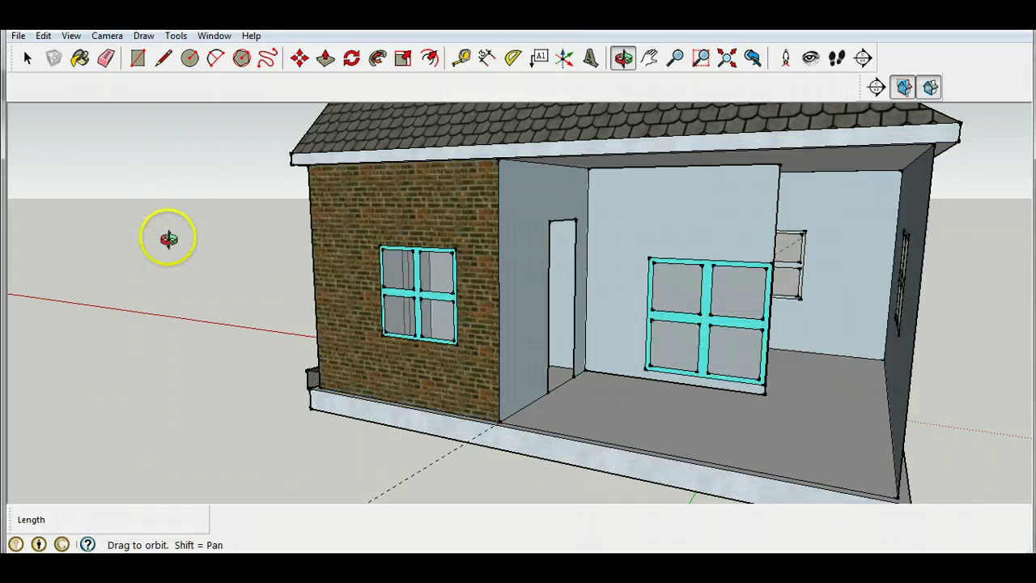
Step: Unhide all remaining hidden geometry to restore the outer brick wall, and delete all guides
click(18, 36)
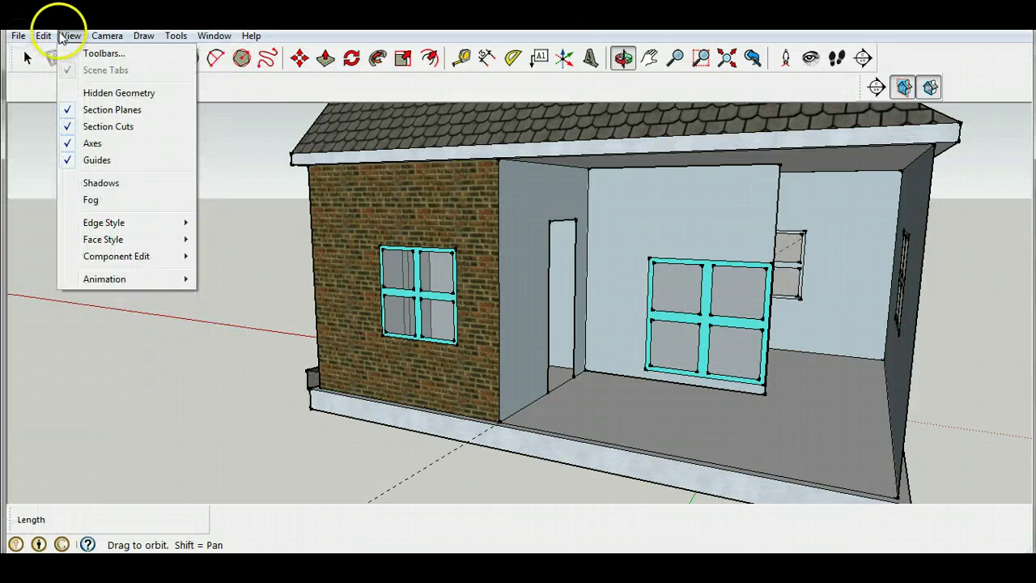
click(43, 36)
mouse_move(215, 252)
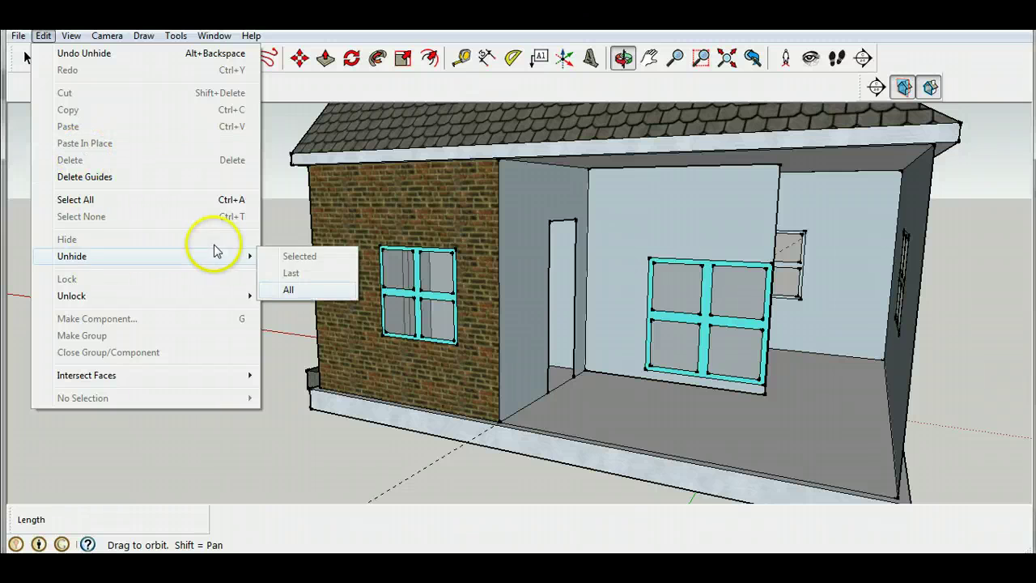
click(315, 290)
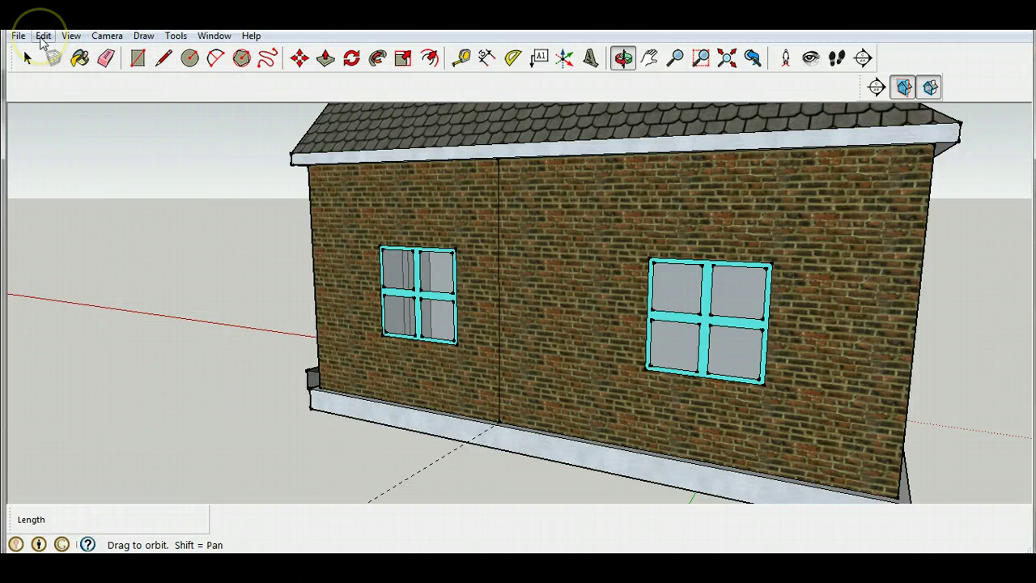
click(42, 37)
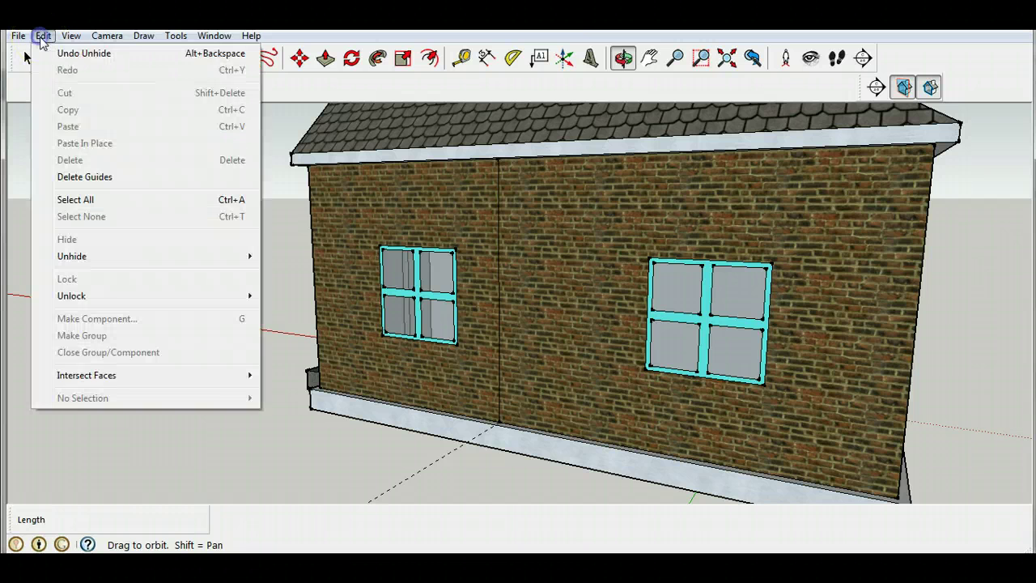
click(69, 175)
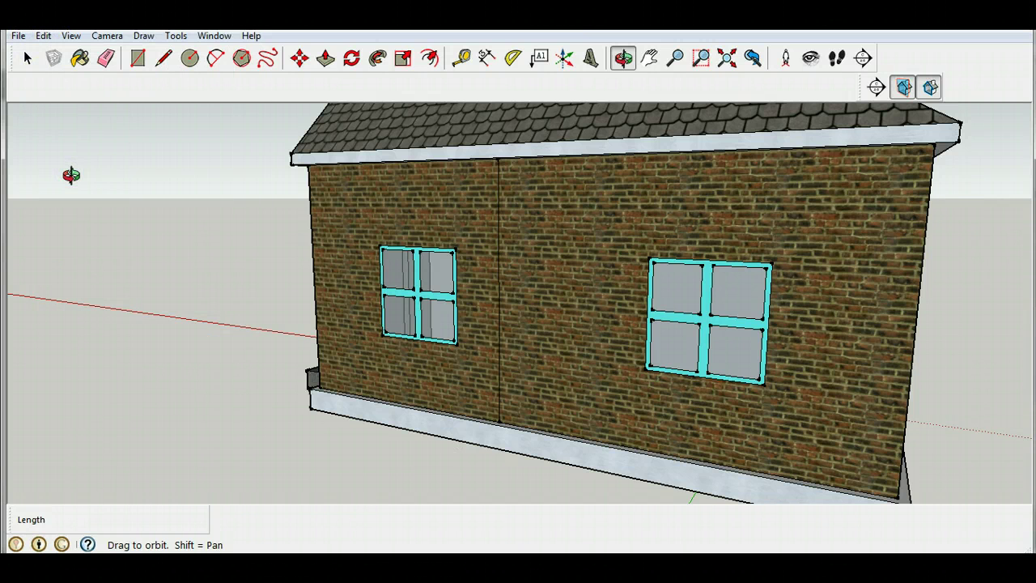